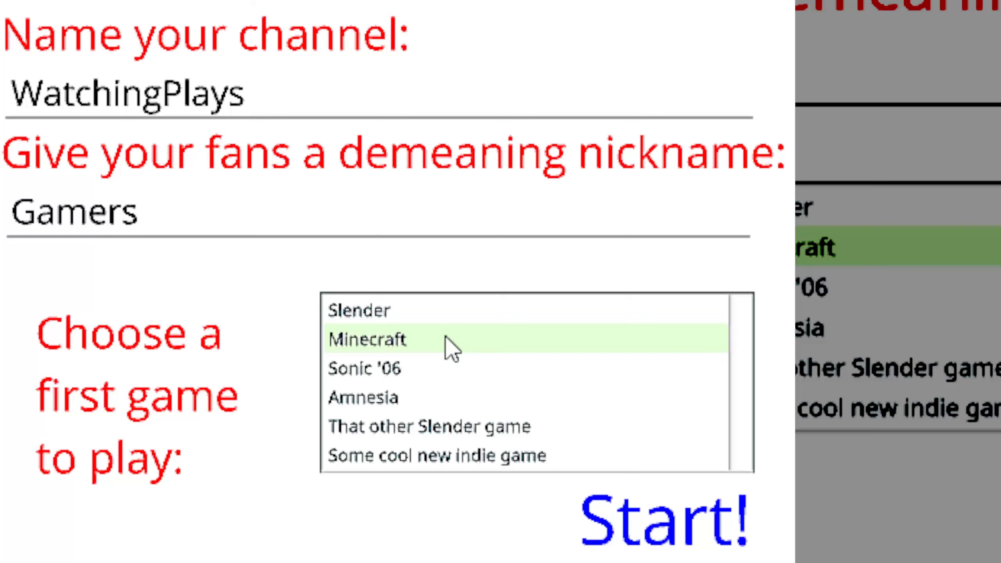
Choose Minecraft as the first game for the WatchingPlays channel and start Day 1.
click(454, 344)
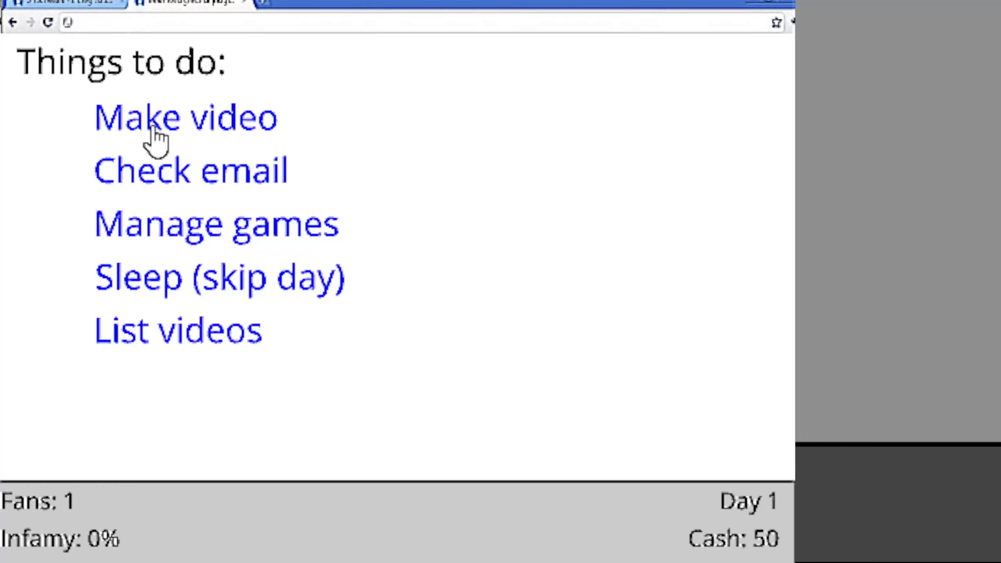
Record a Happy Wheels video and advance to Day 2.
click(157, 138)
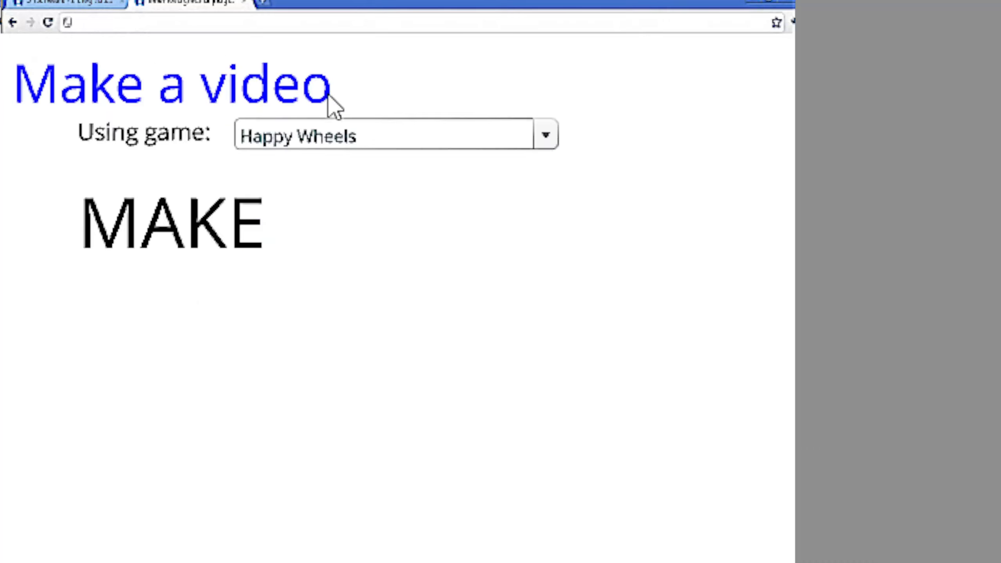
click(197, 205)
click(468, 468)
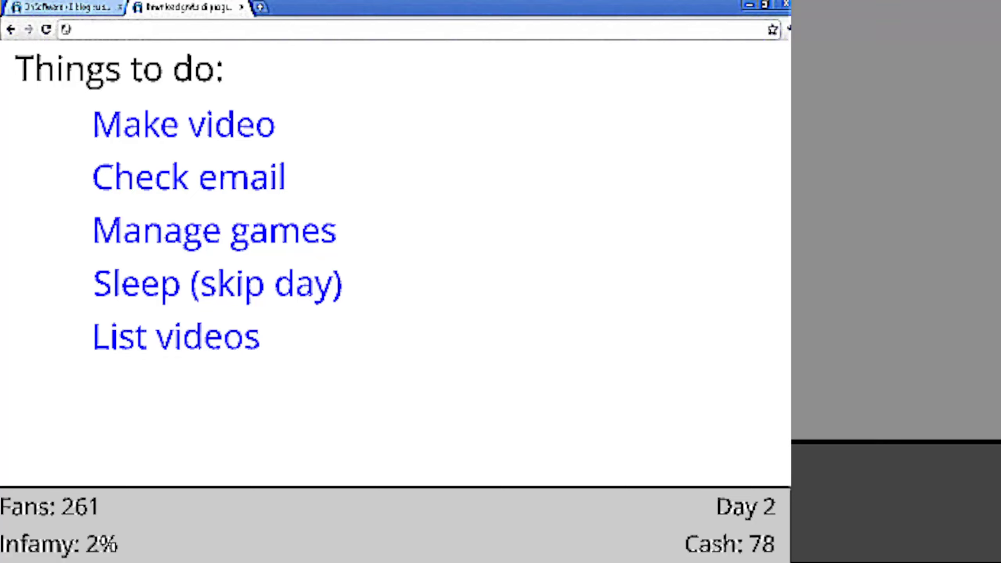
Send the hater an angry reply to the email and advance to Day 3.
click(216, 186)
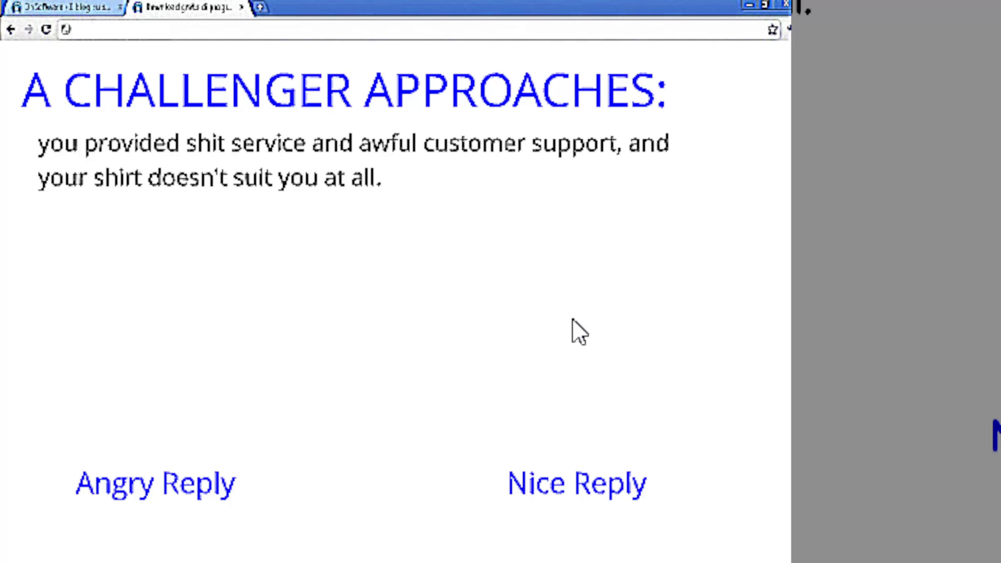
click(196, 483)
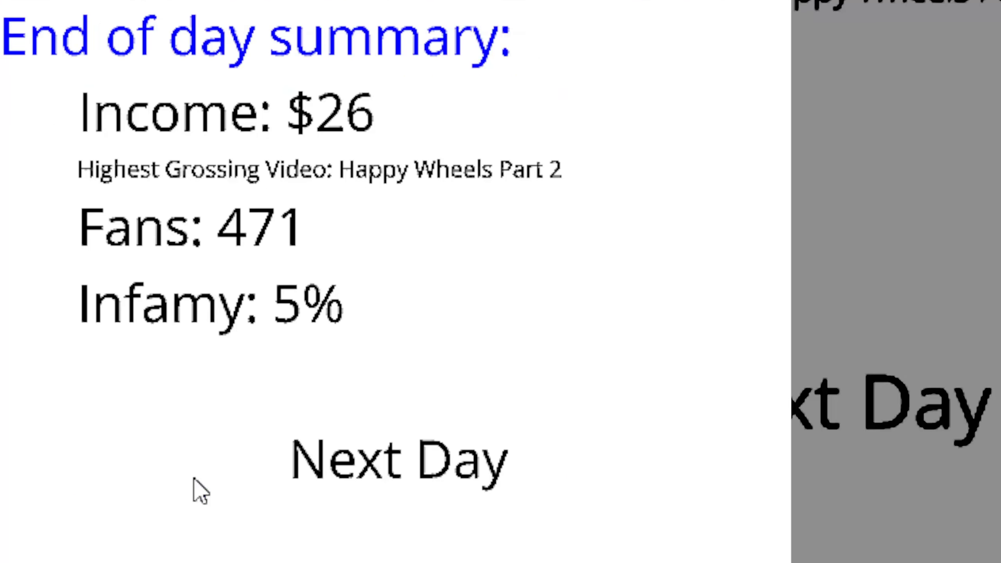
click(509, 458)
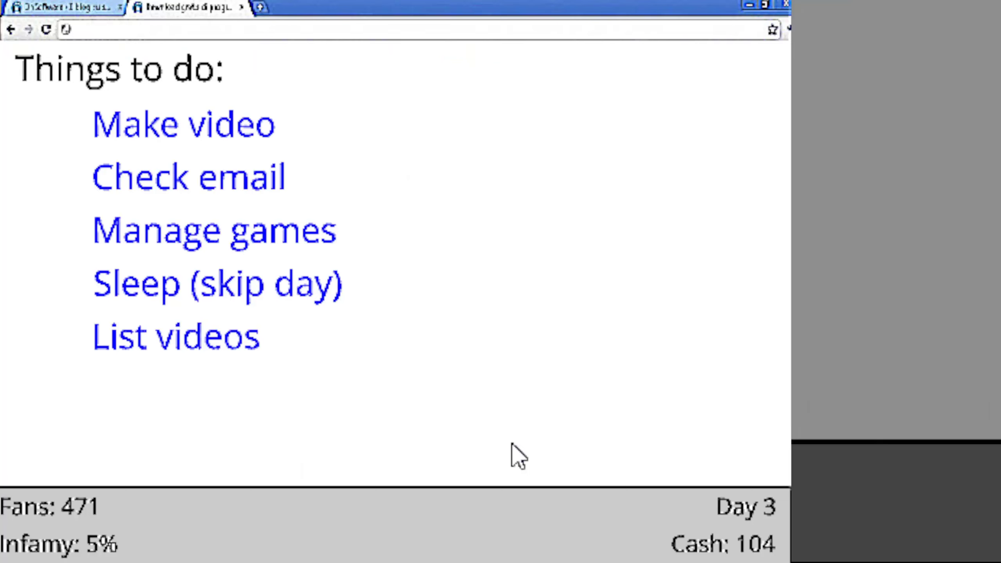
Decline the Mania Quantum Robotic and 3000 Viking 3D offers, checking the video list between.
click(276, 246)
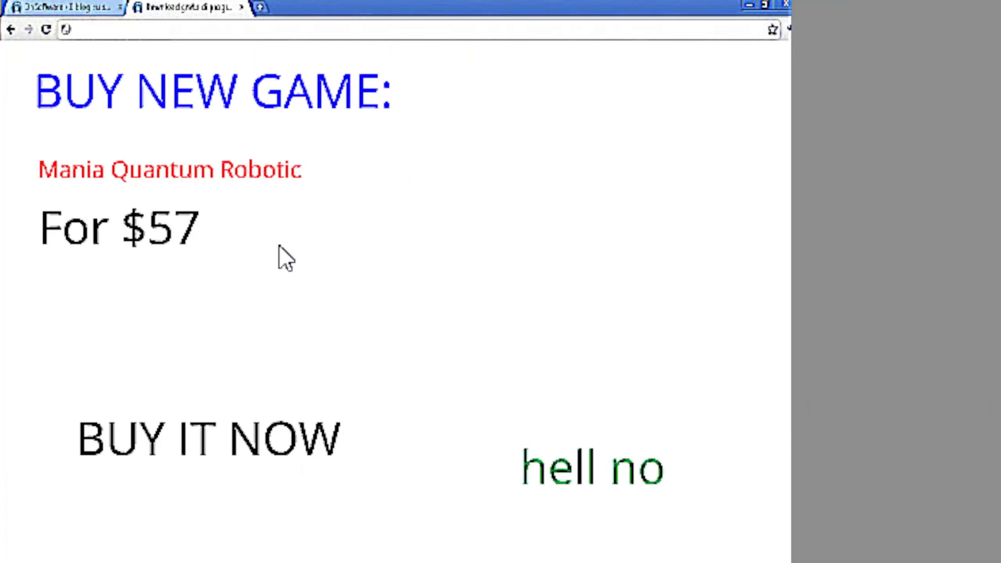
click(586, 476)
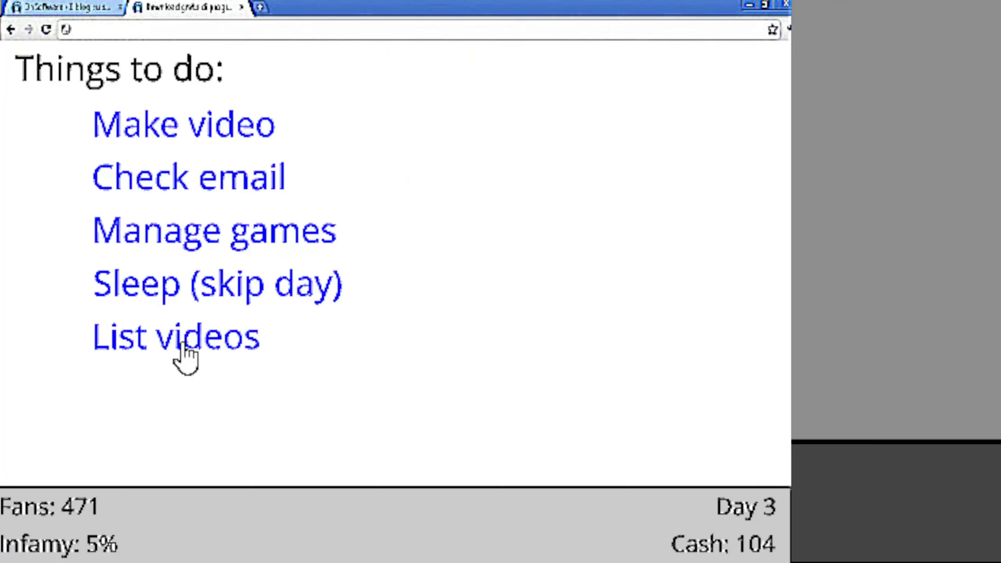
click(184, 344)
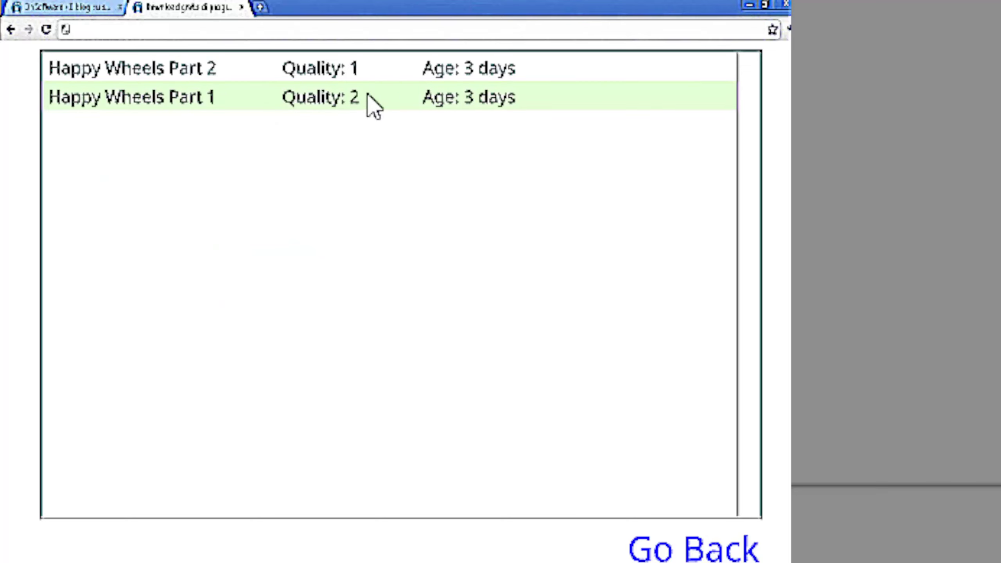
click(693, 550)
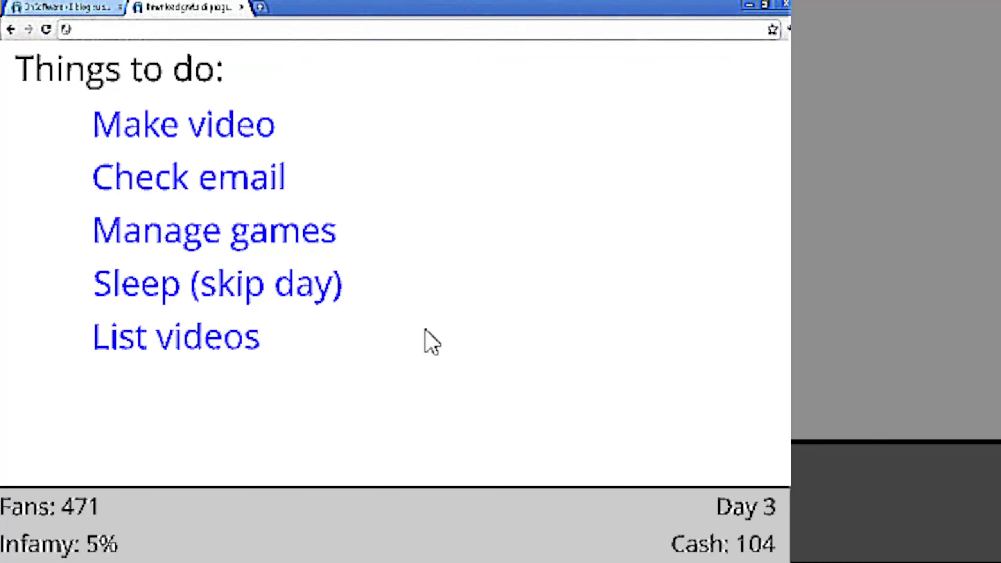
click(216, 250)
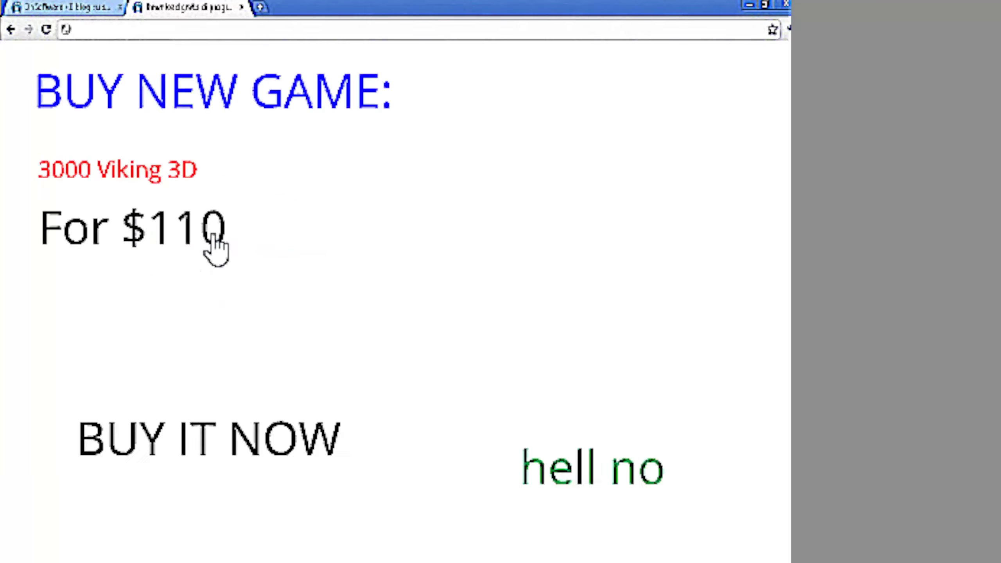
click(625, 487)
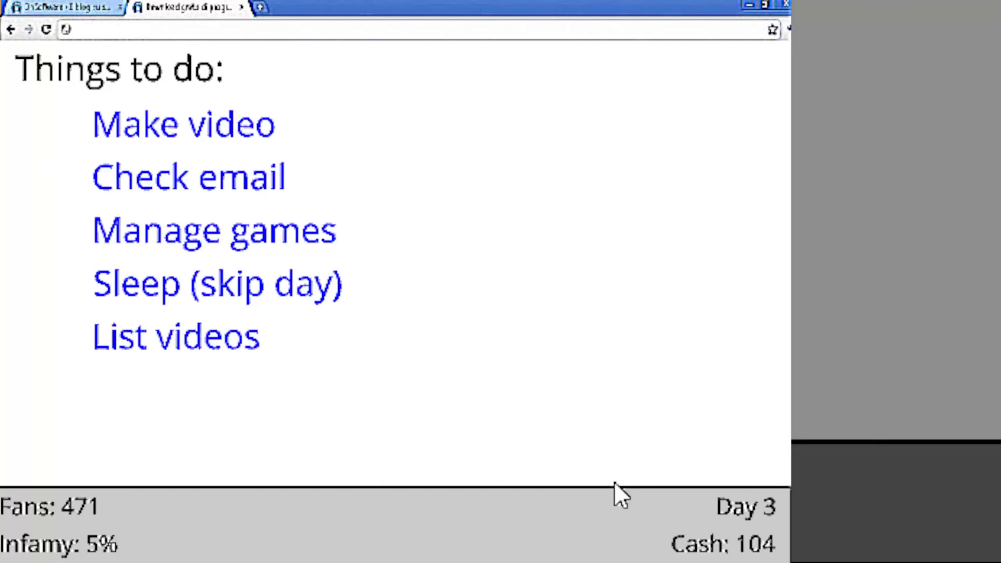
Record a Happy Wheels video, keeping Happy Wheels as the game, and advance the day.
click(194, 149)
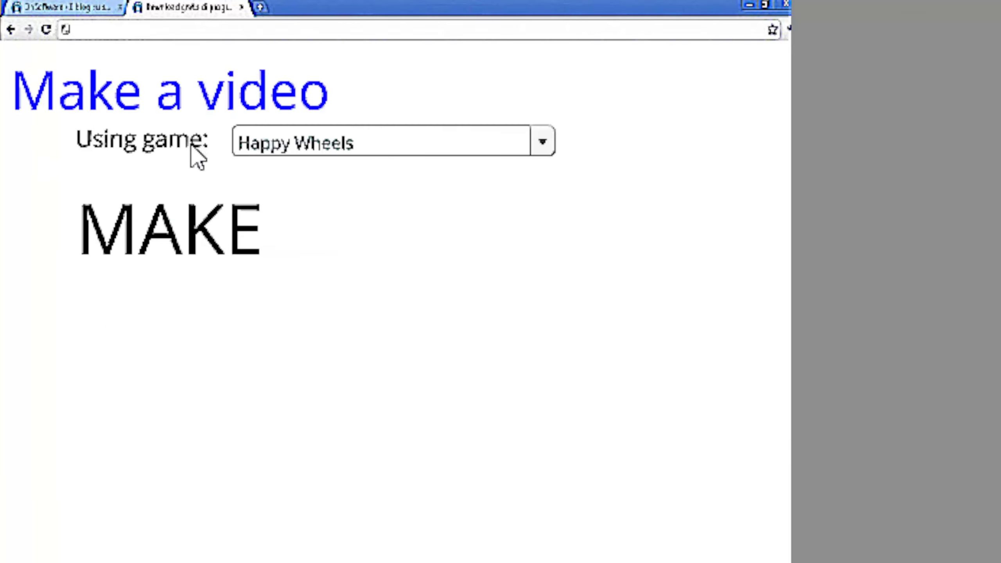
click(384, 145)
click(365, 174)
click(205, 235)
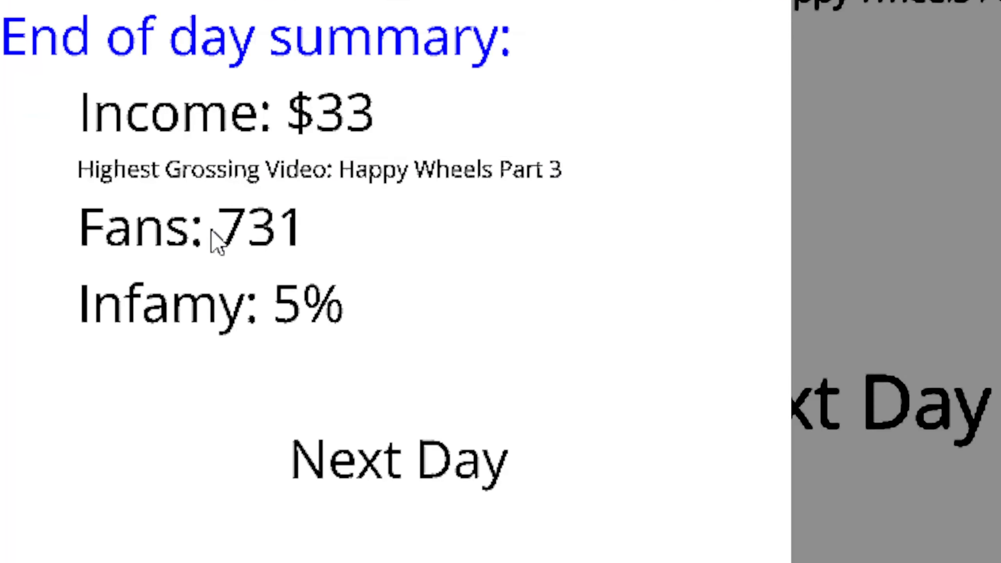
click(413, 463)
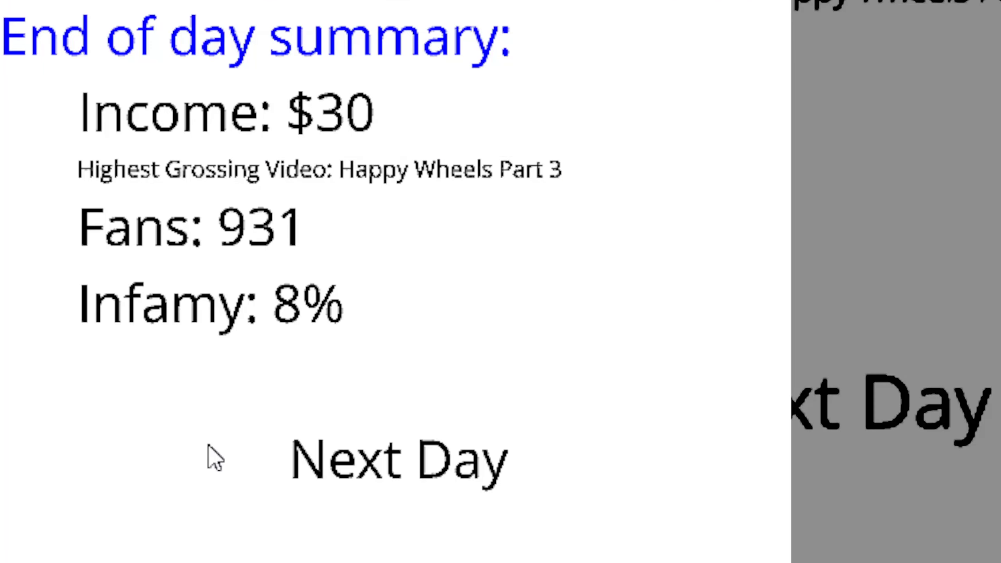
click(333, 469)
Record another Happy Wheels video and view the published video list.
click(235, 129)
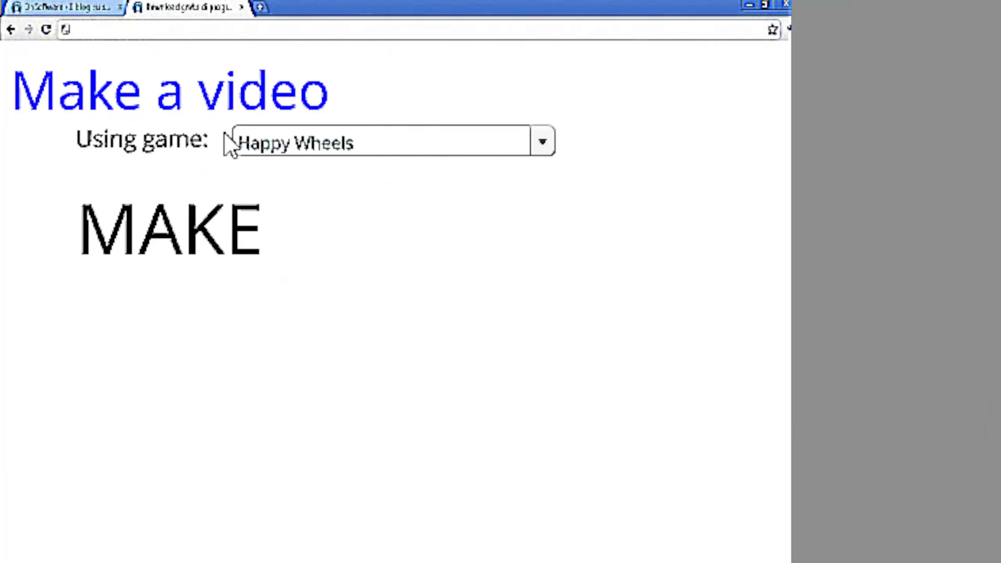
click(243, 231)
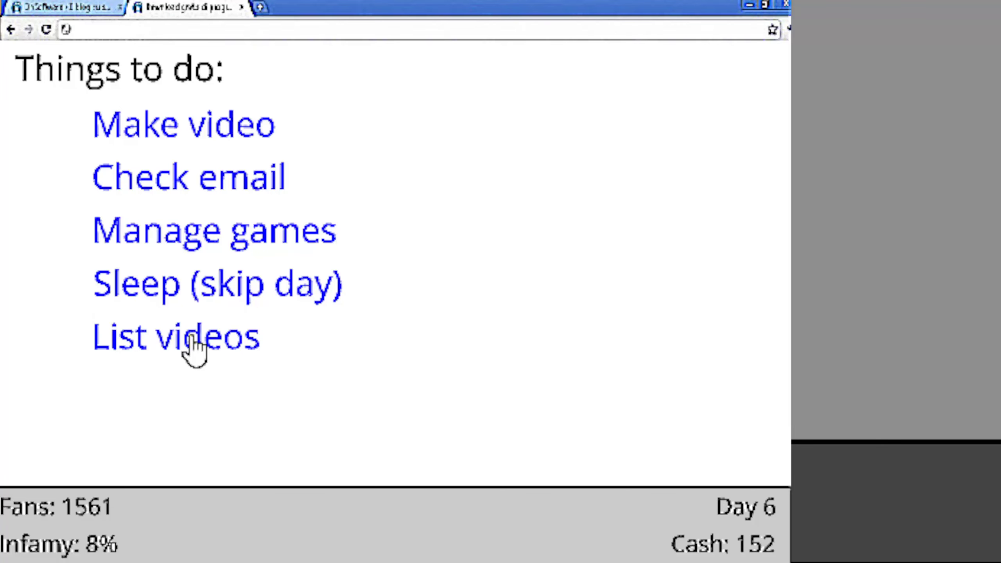
click(207, 352)
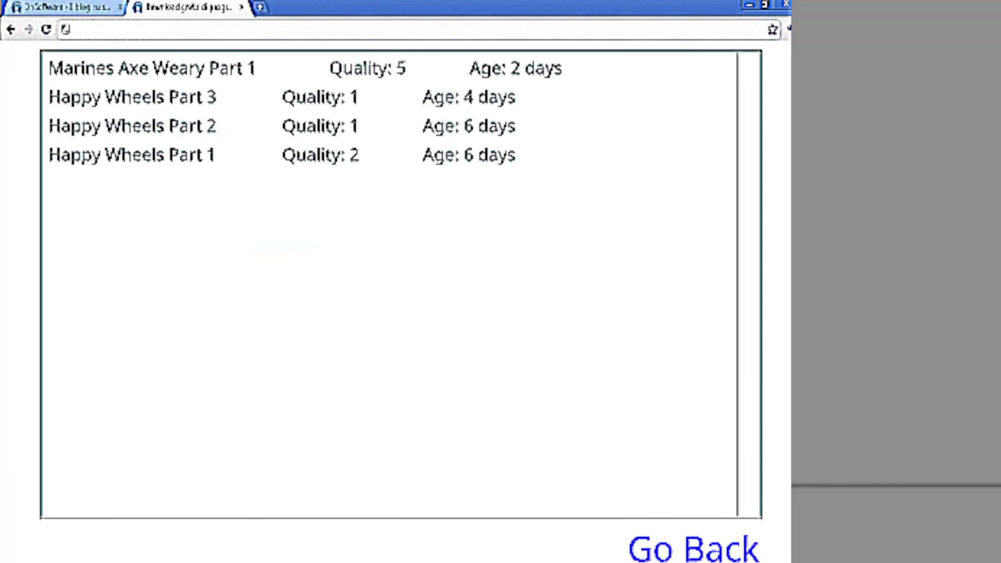
Start a new video with Marines Axe Weary chosen as the game.
click(669, 544)
click(213, 120)
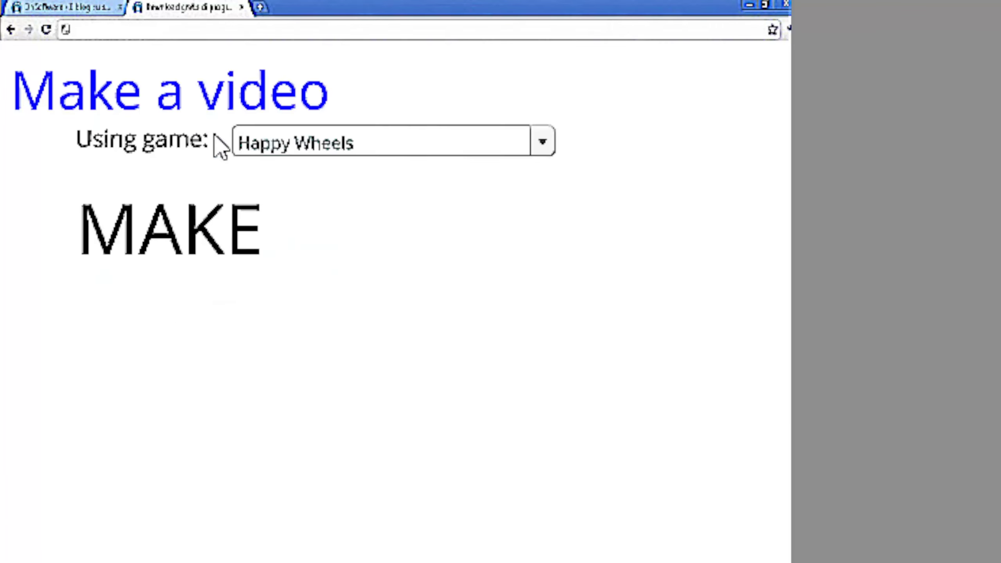
click(298, 149)
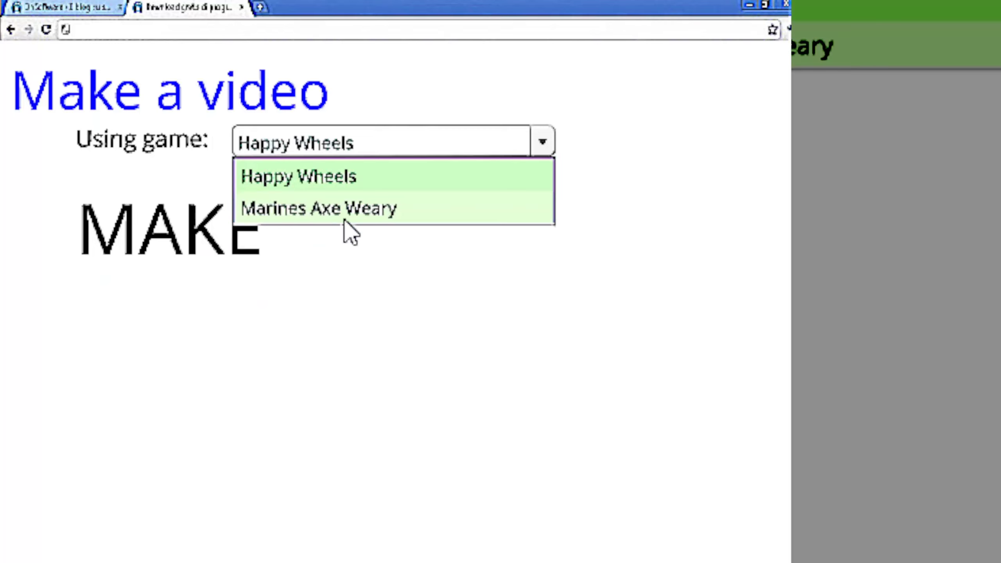
click(347, 212)
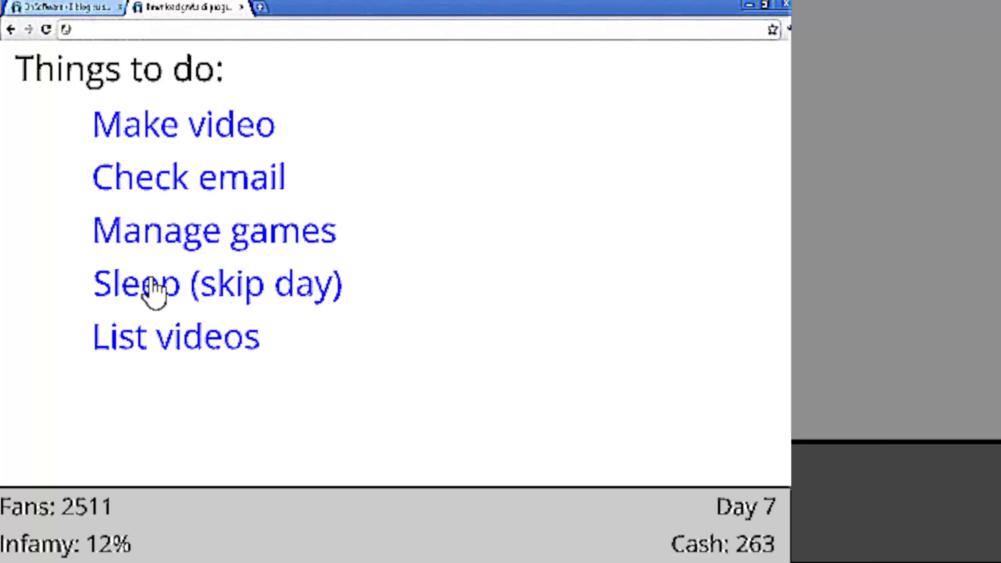
Check the video list, then record a Marines Axe Weary video and advance a day.
click(170, 340)
click(678, 549)
click(174, 126)
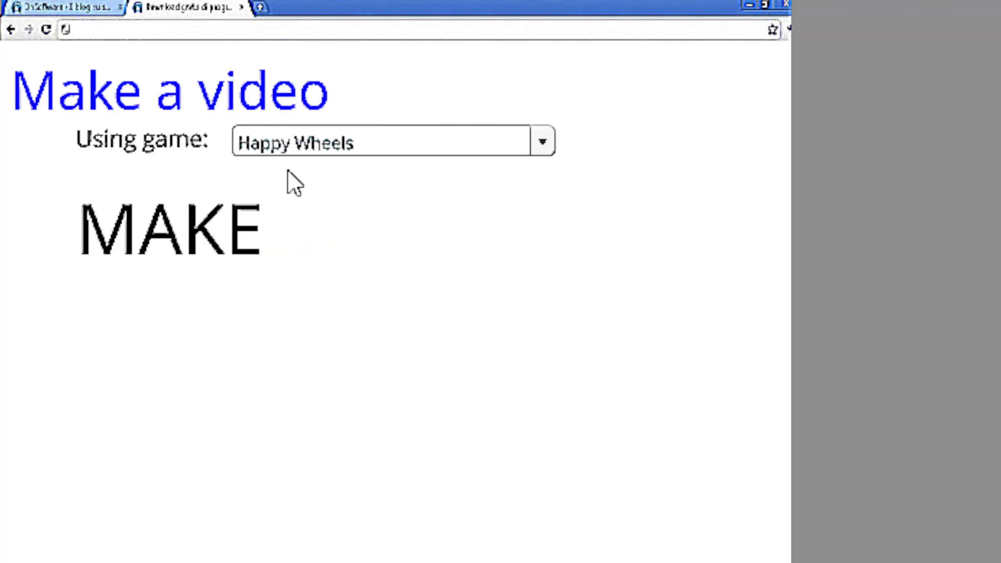
click(297, 144)
click(336, 206)
click(202, 234)
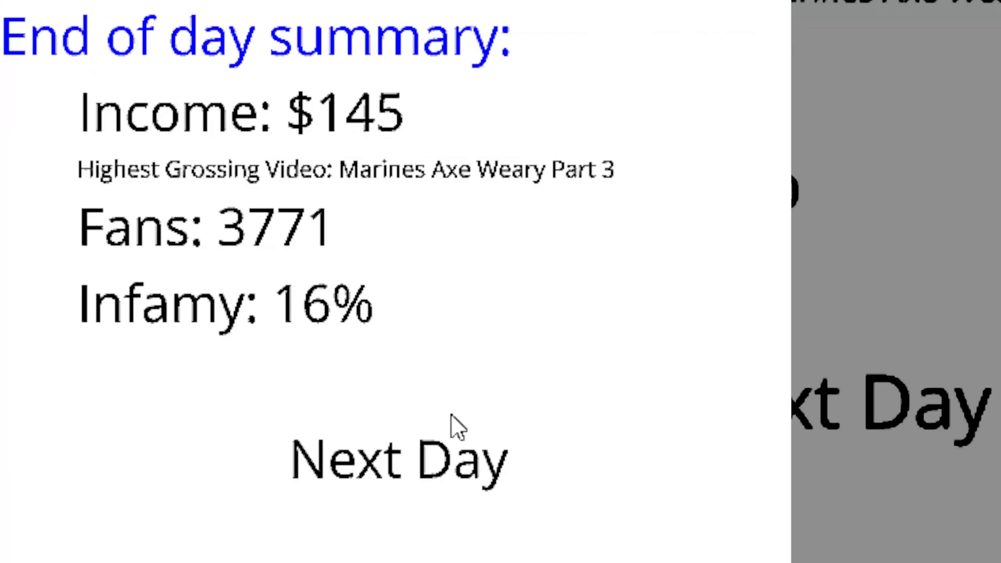
click(441, 437)
Record another Marines Axe Weary video.
click(258, 135)
click(317, 149)
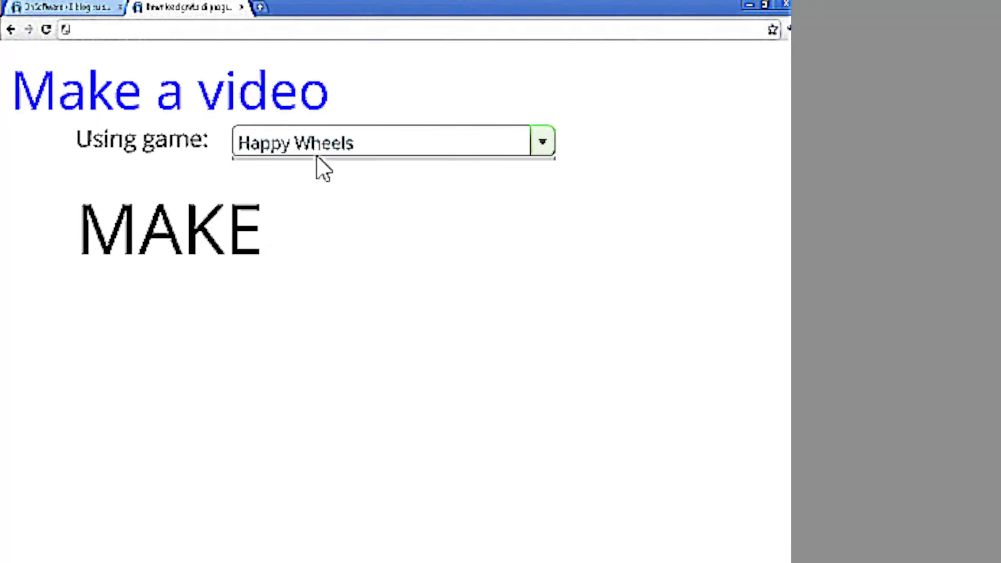
click(335, 208)
click(170, 228)
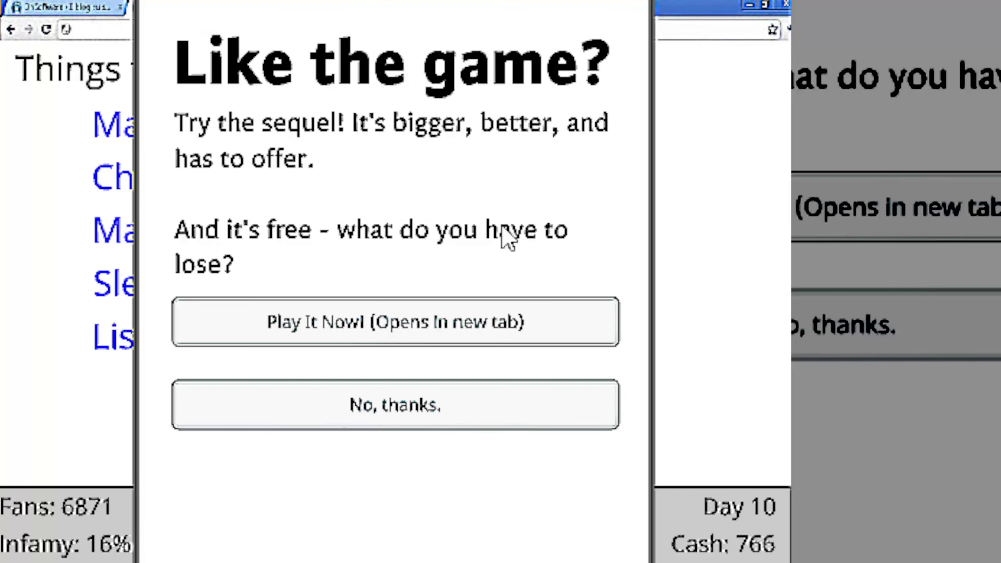
Dismiss the sequel ad and the 'Like the game?' prompt, checking the video list between.
click(474, 411)
click(171, 348)
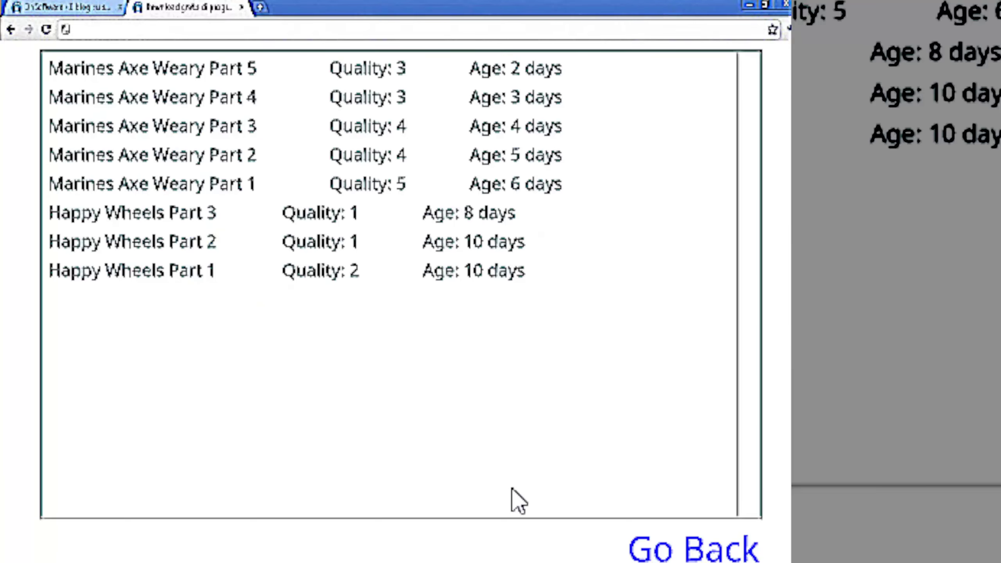
click(704, 548)
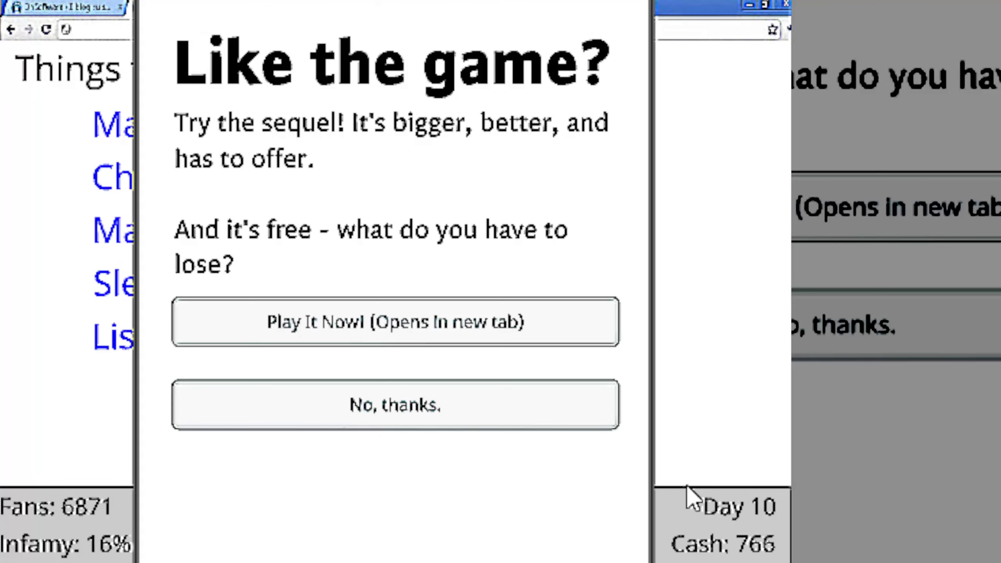
click(468, 407)
Record Marines Axe Weary Part 6 and advance to the next day.
click(232, 135)
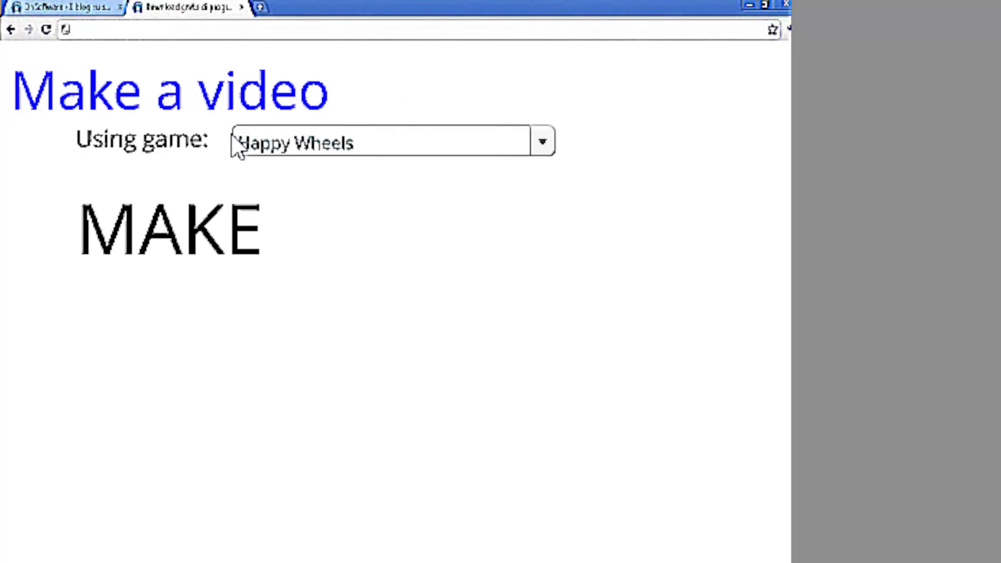
click(337, 154)
click(331, 208)
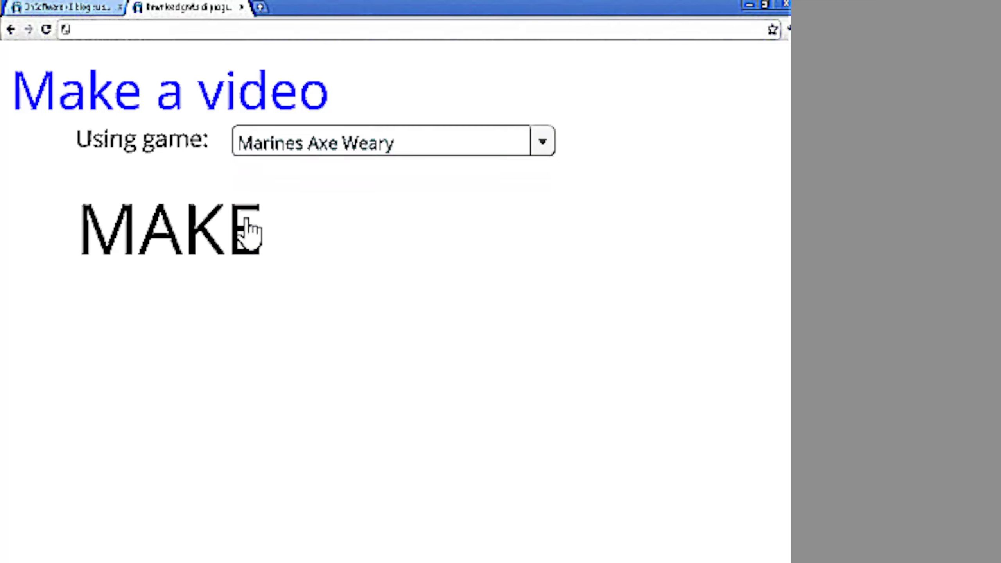
click(246, 230)
click(346, 453)
Review the uploaded videos and open the new critical challenger email.
click(183, 336)
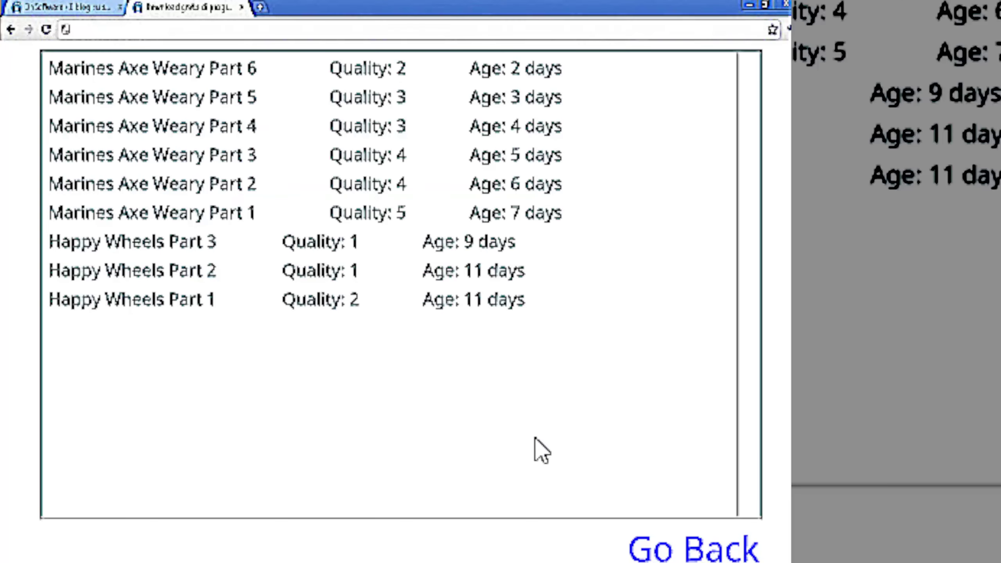
click(699, 551)
click(233, 134)
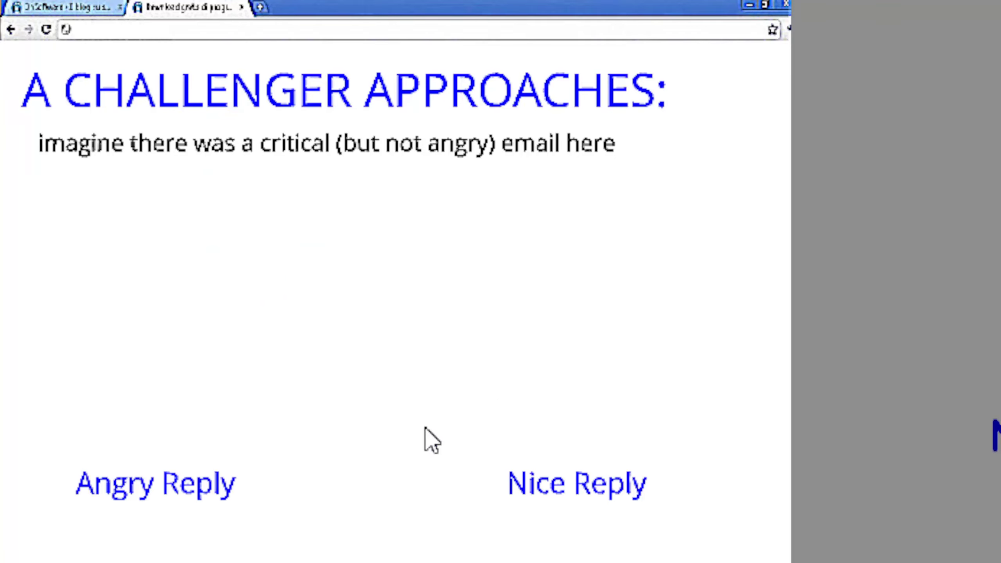
Reply to the critical email, advance a day, and decline Yoga Squirrel Street.
click(558, 501)
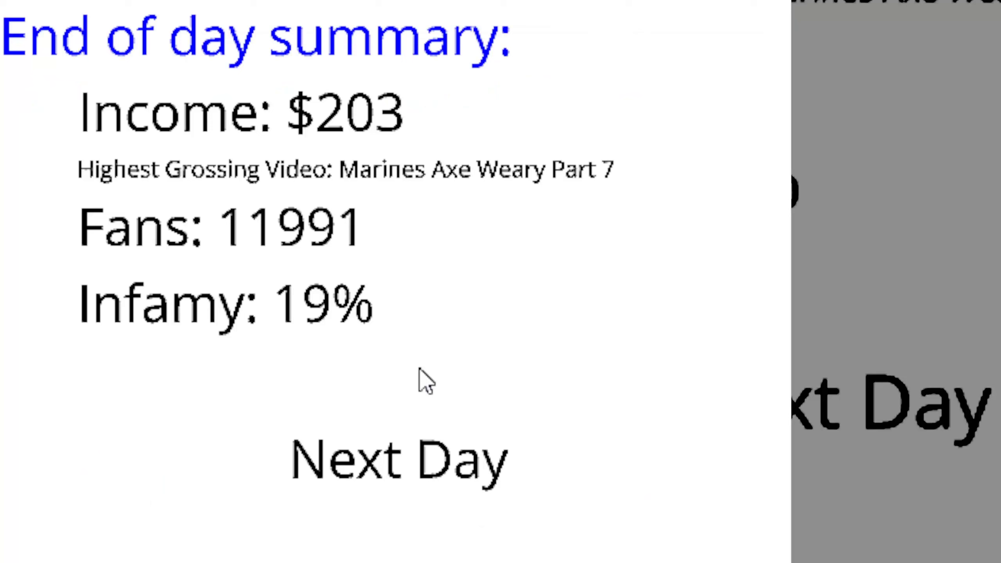
click(470, 463)
click(178, 229)
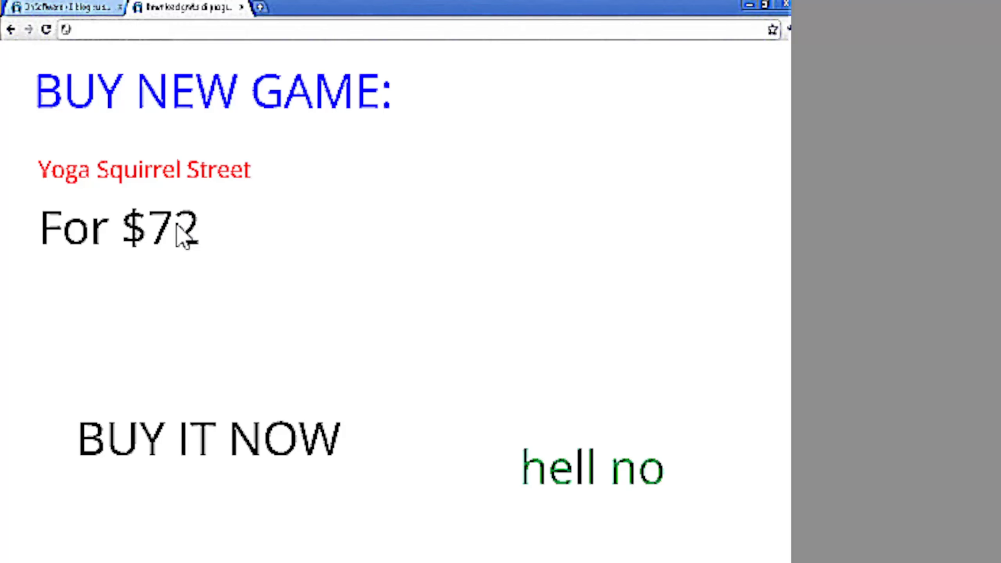
click(557, 473)
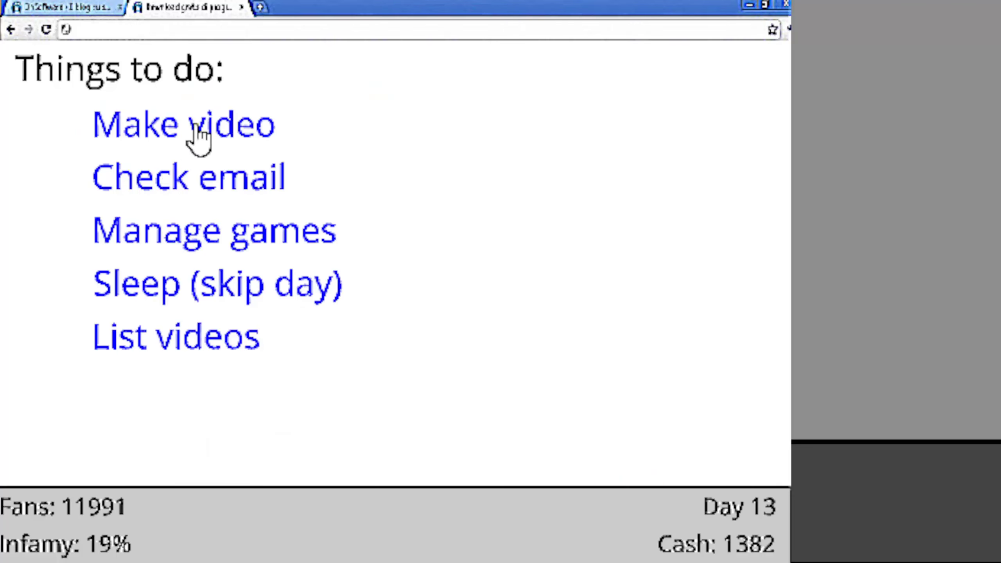
Browse the uploaded videos and owned games, then buy Boy Mall Heinous for $86.
click(219, 340)
click(638, 557)
click(237, 148)
click(354, 143)
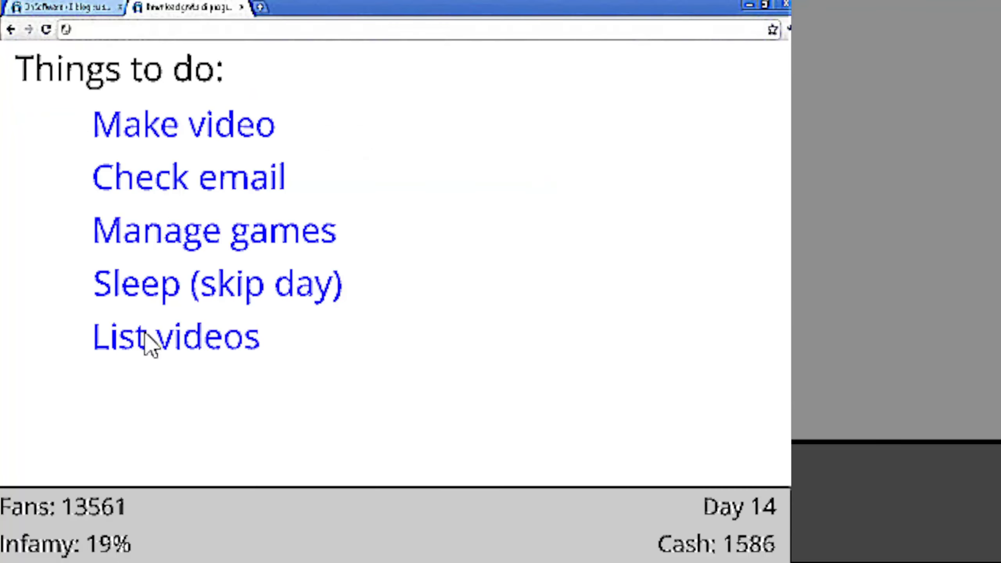
click(164, 335)
click(659, 554)
click(179, 232)
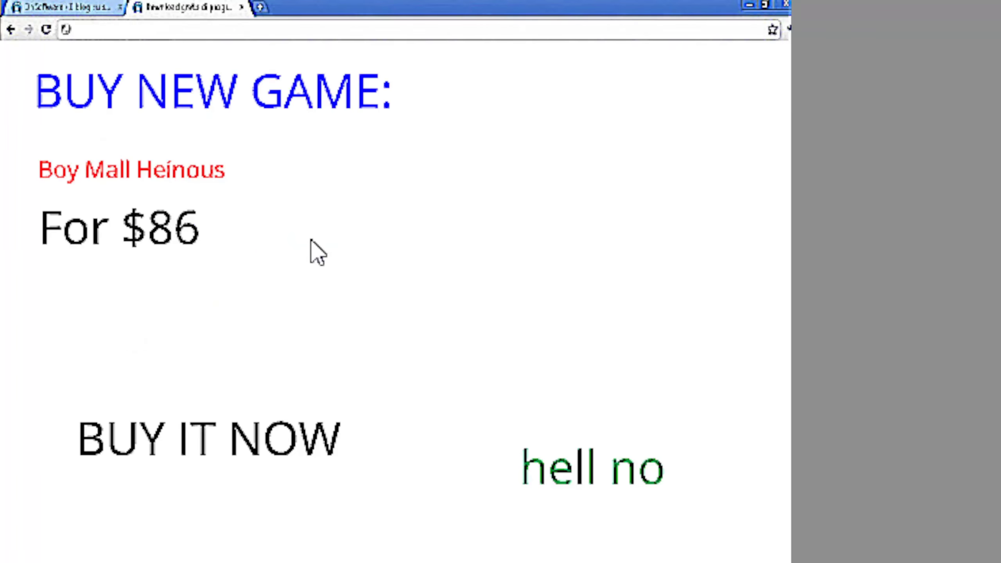
click(301, 429)
Record Boy Mall Heinous Part 1 and advance to Day 16.
click(221, 129)
click(258, 144)
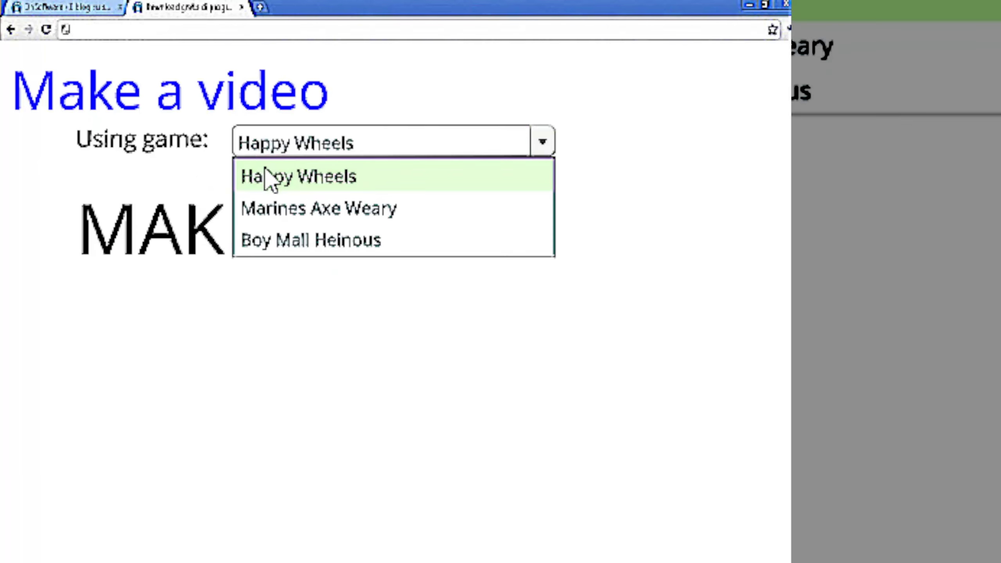
click(304, 239)
click(274, 249)
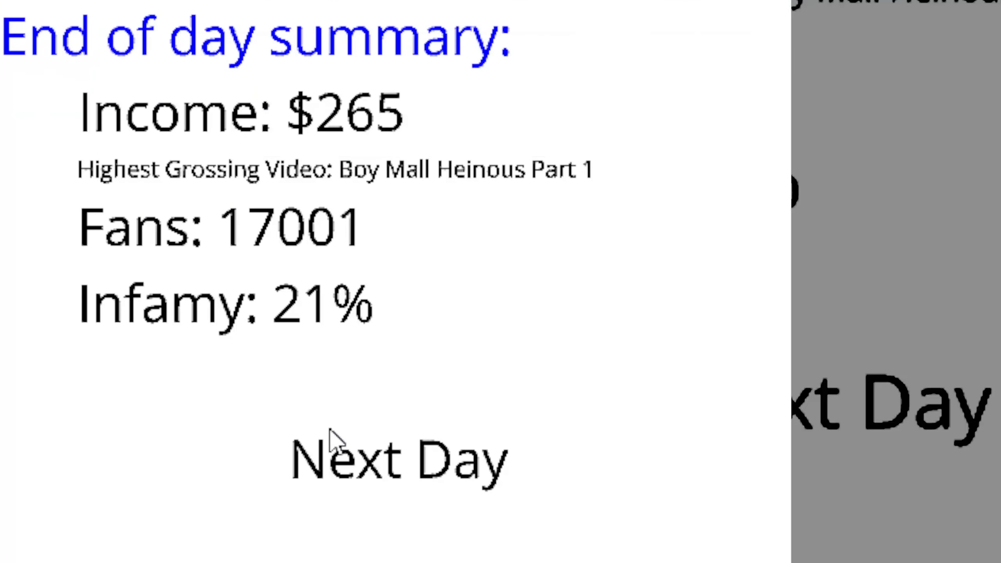
click(377, 468)
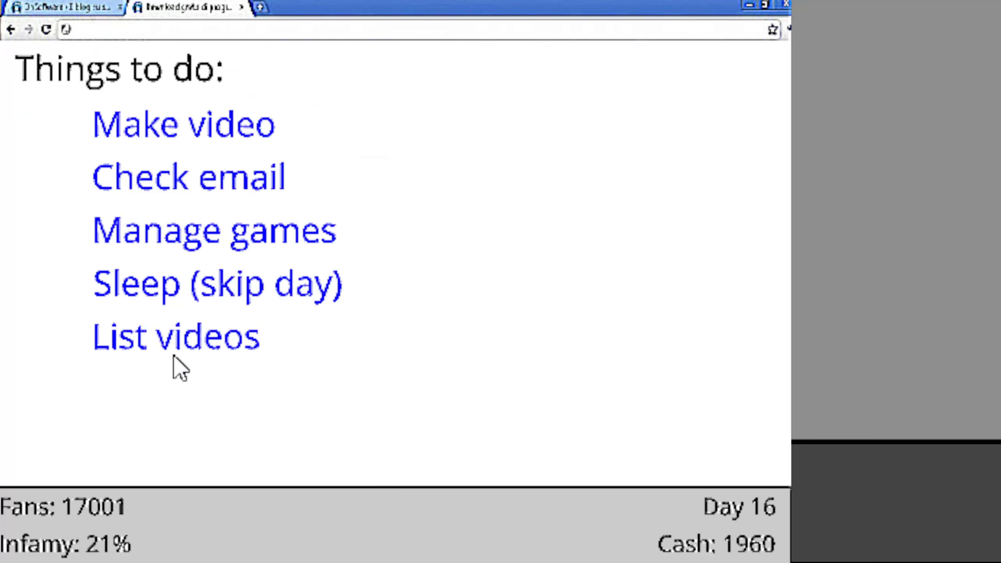
After checking the video list, record a Boy Mall Heinous video and advance a day.
click(187, 345)
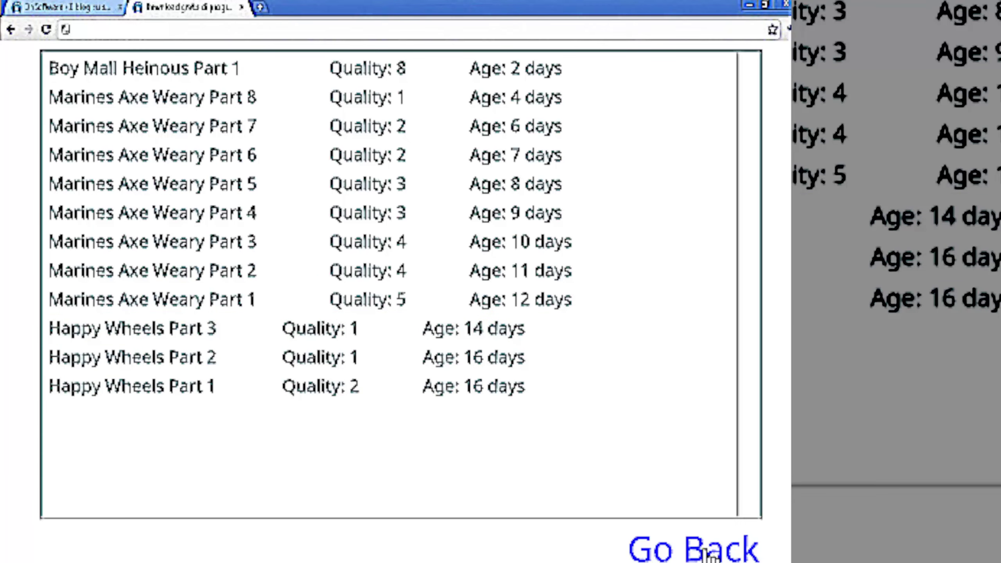
click(710, 555)
click(164, 148)
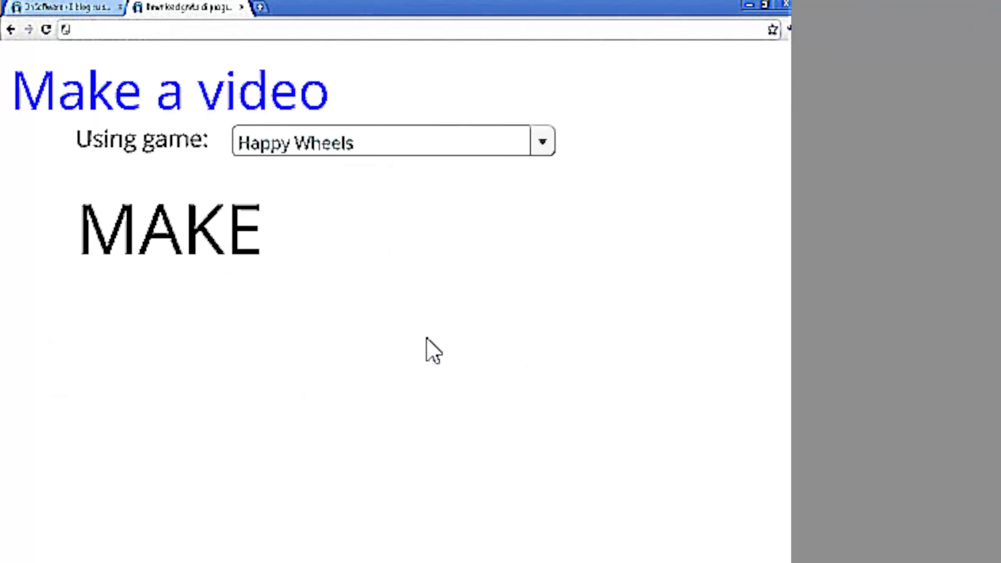
click(283, 149)
click(331, 230)
click(234, 235)
click(375, 450)
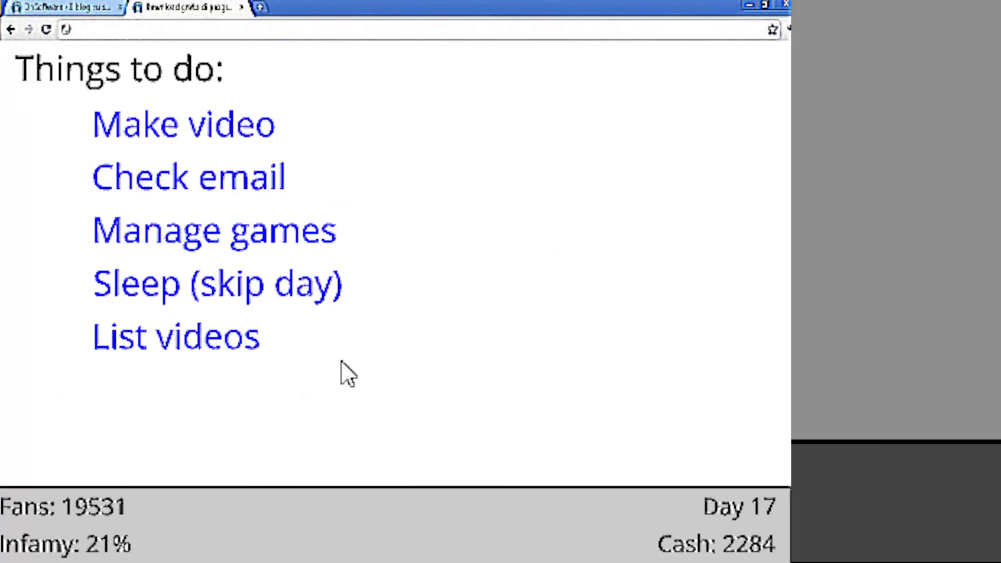
Record two more Boy Mall Heinous videos, advancing a day after each.
click(160, 127)
click(315, 145)
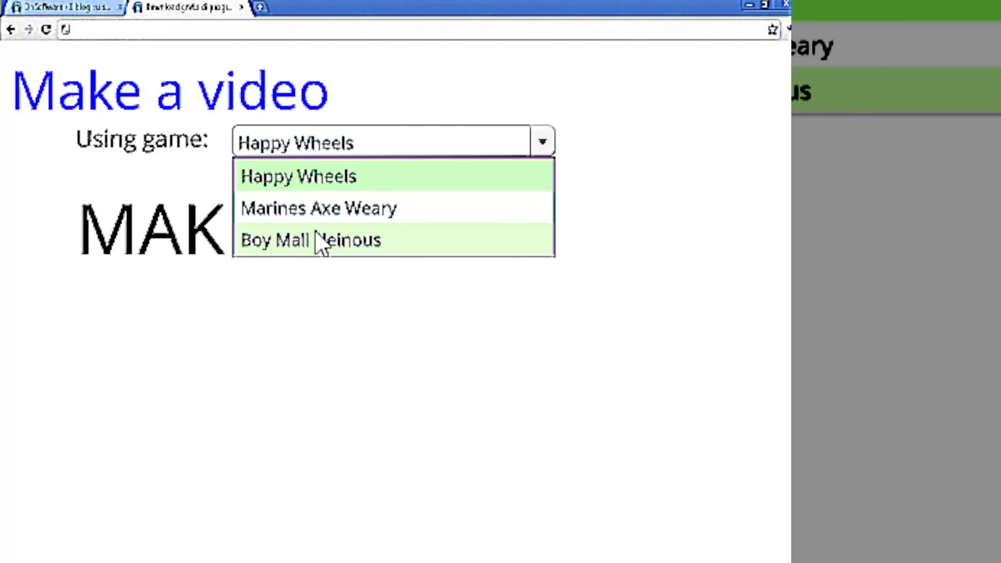
click(322, 249)
click(235, 235)
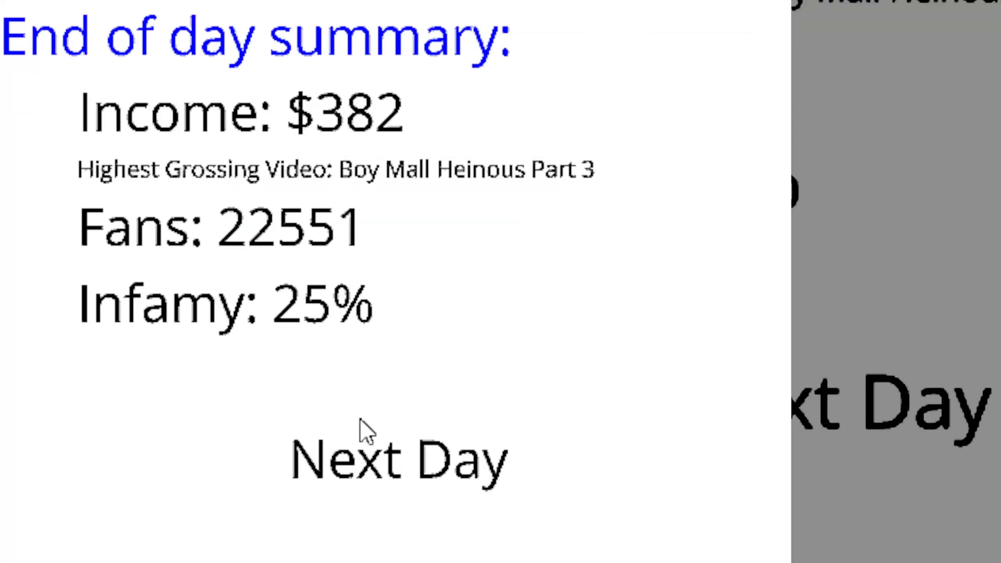
click(386, 452)
click(235, 130)
click(267, 142)
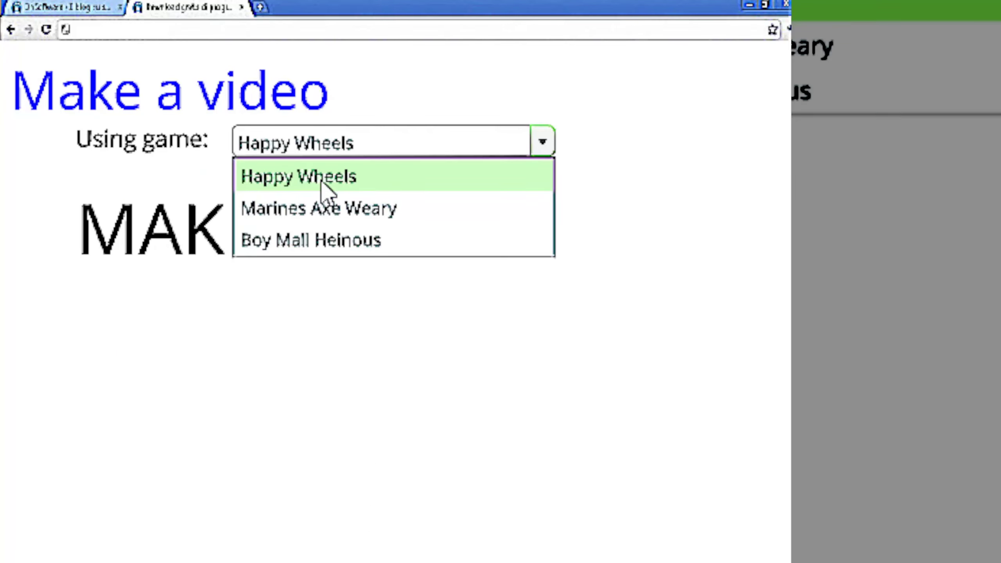
click(327, 245)
click(206, 239)
click(374, 462)
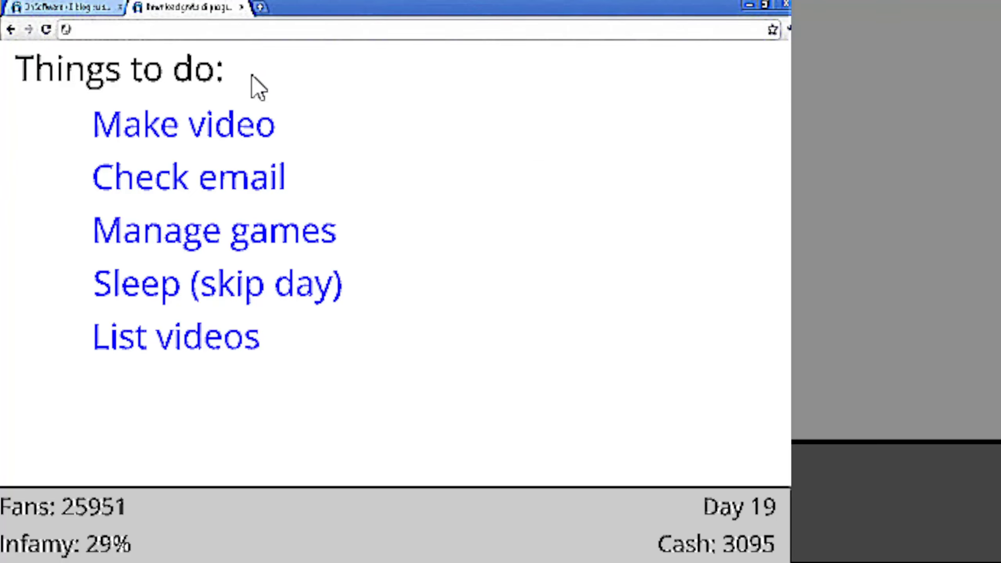
Pass a day without recording and review the uploaded videos.
click(202, 142)
click(236, 141)
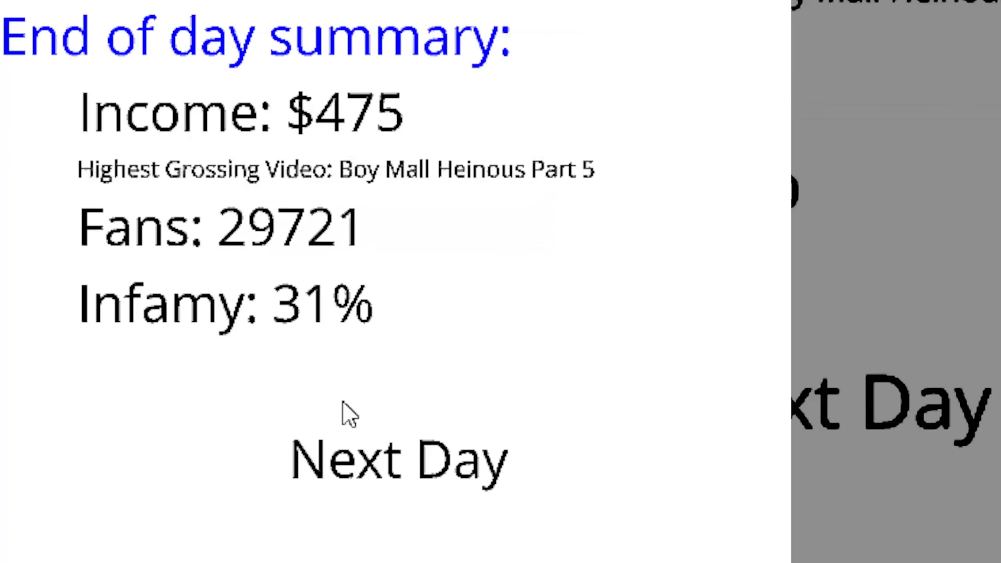
click(356, 469)
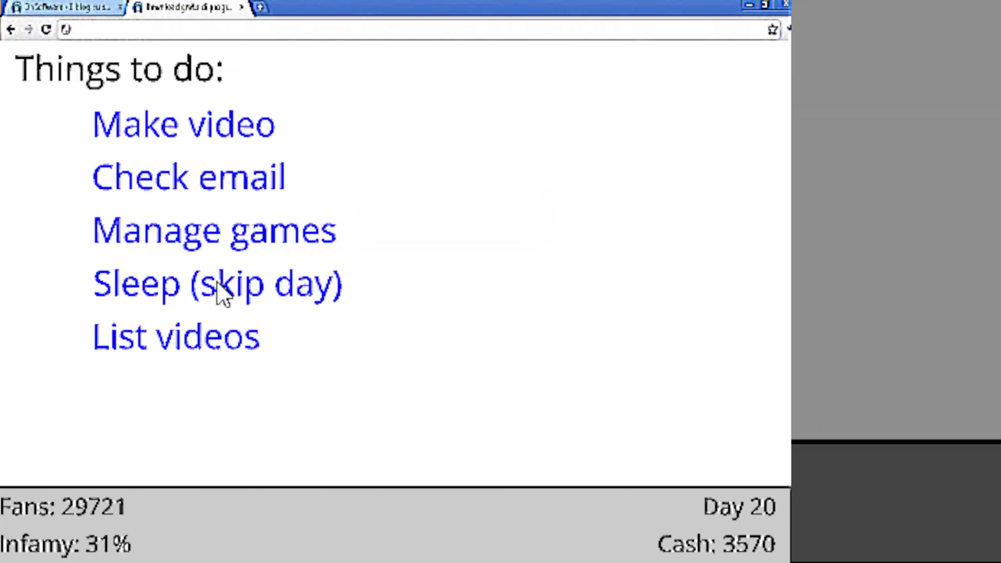
click(237, 345)
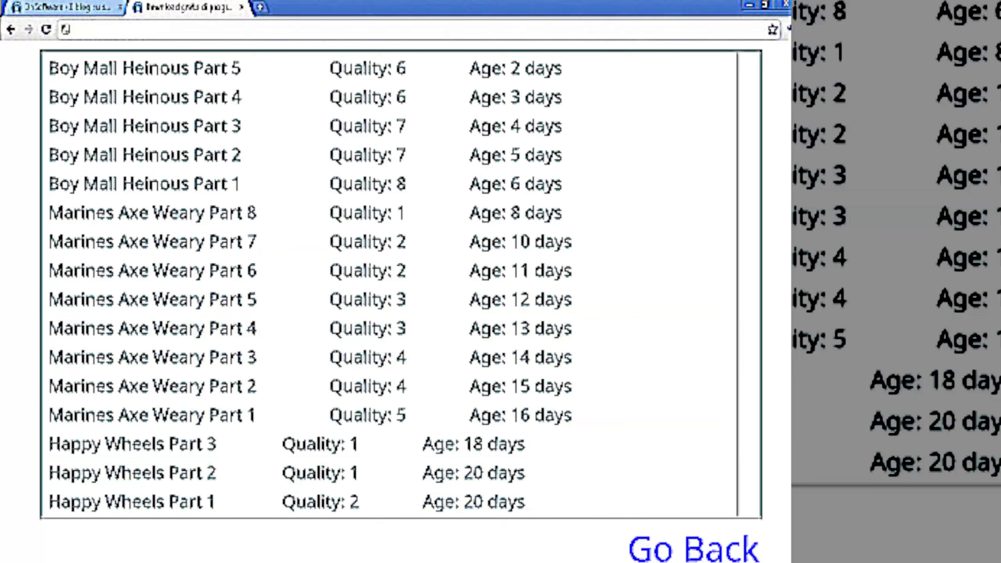
click(694, 548)
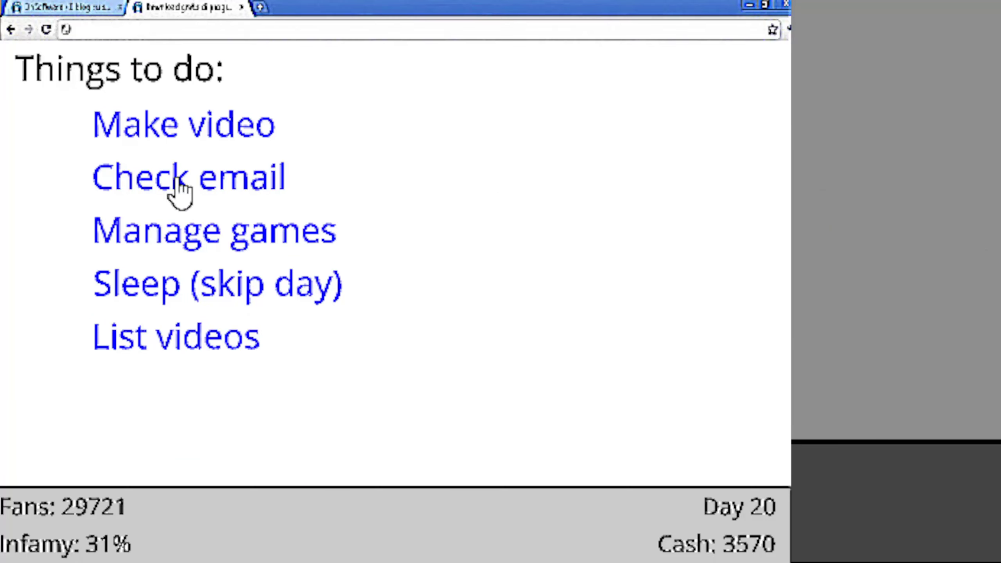
Record another pair of Boy Mall Heinous videos, ending each with Next Day.
click(188, 126)
click(247, 151)
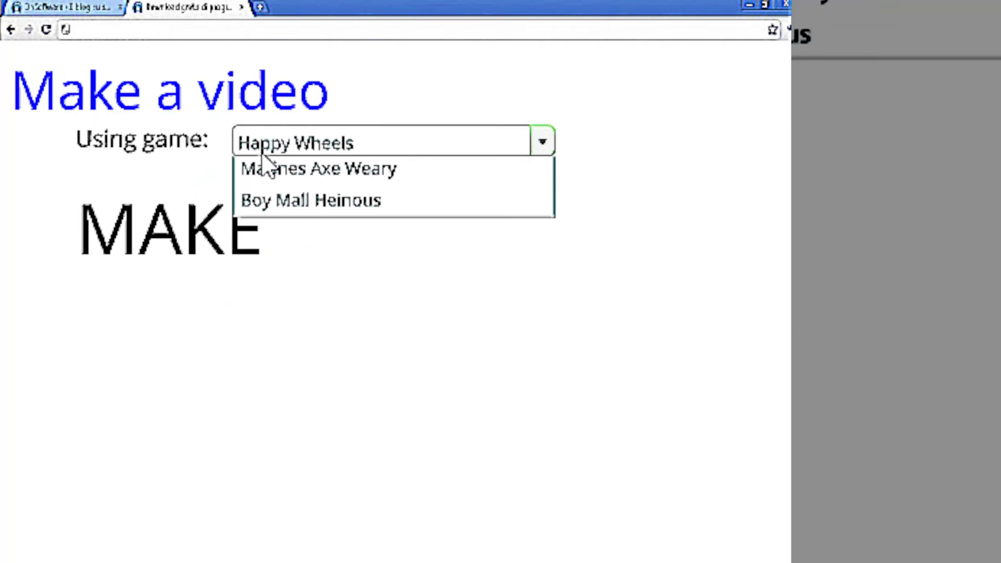
click(310, 247)
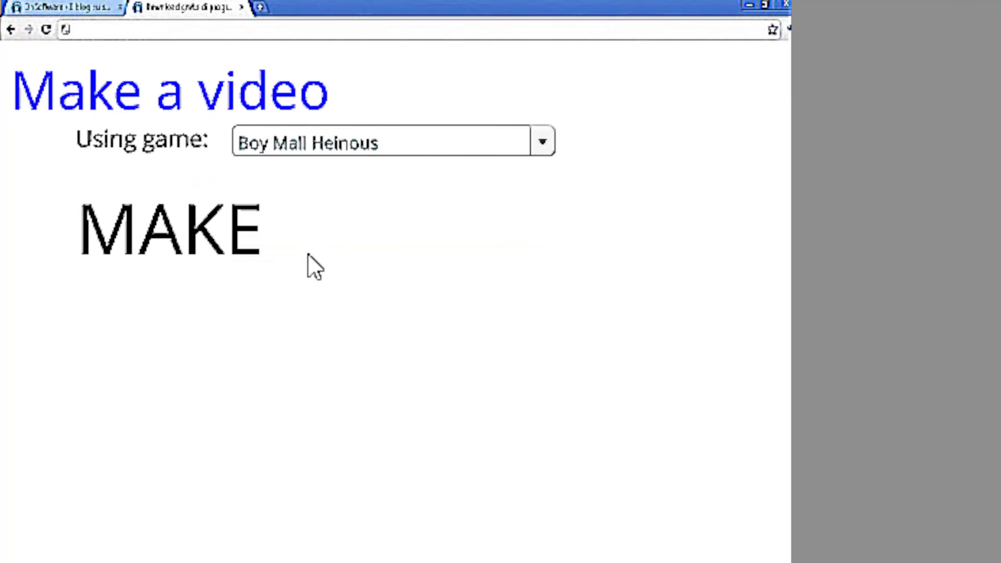
click(201, 223)
click(411, 464)
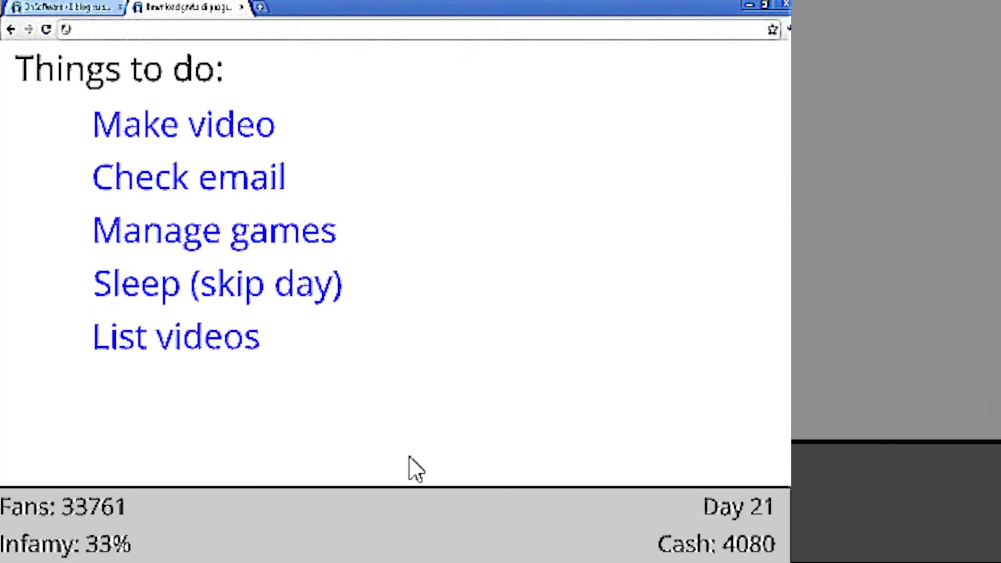
click(164, 125)
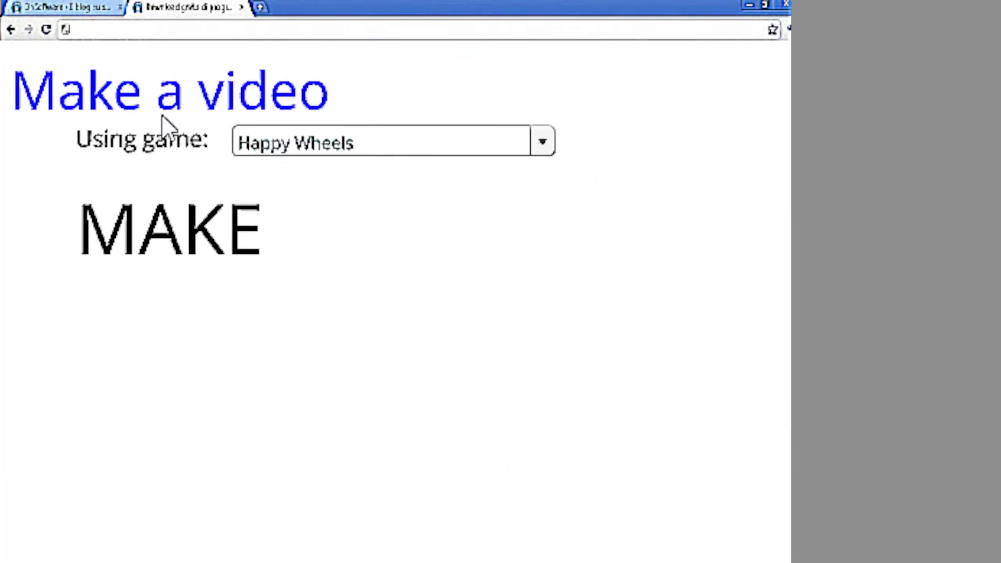
click(339, 155)
click(336, 241)
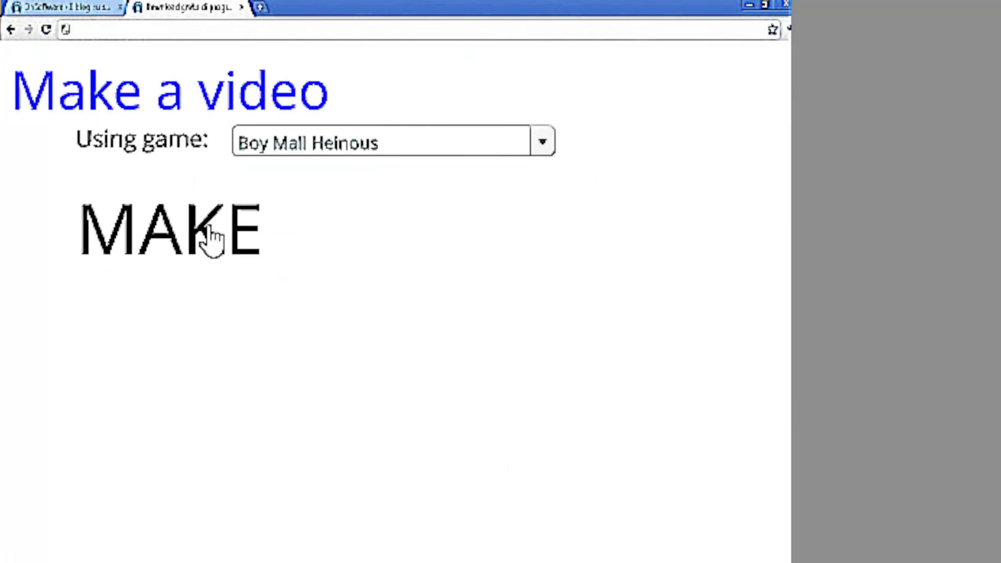
click(208, 237)
click(437, 463)
Check the video list, then publish another Boy Mall Heinous video and advance a day.
click(200, 345)
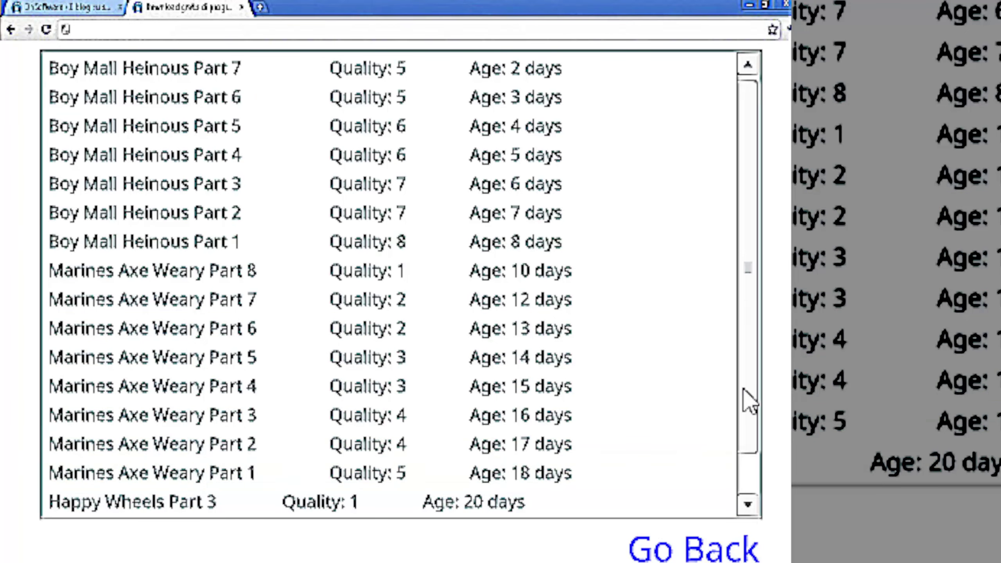
click(656, 542)
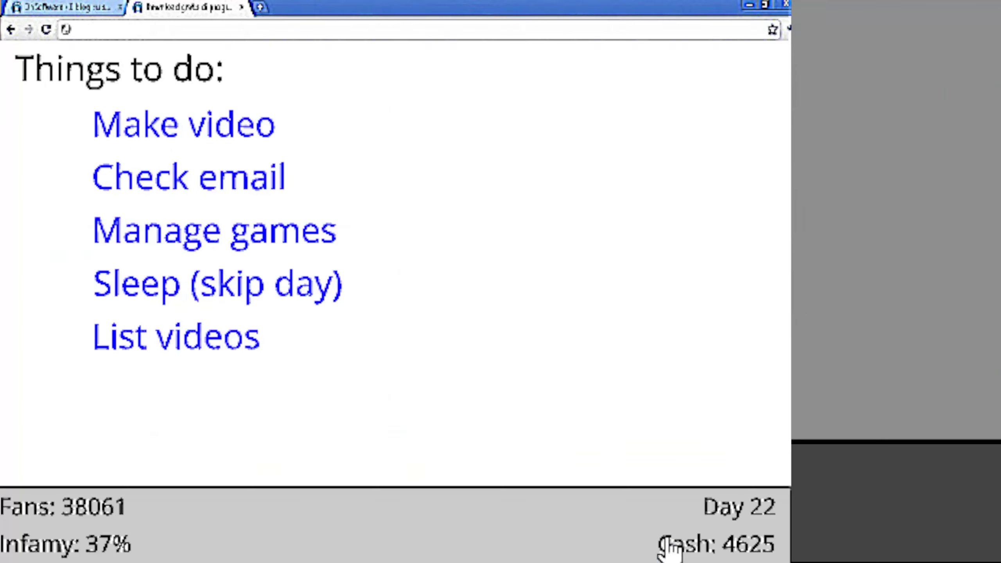
click(148, 141)
click(298, 142)
click(340, 237)
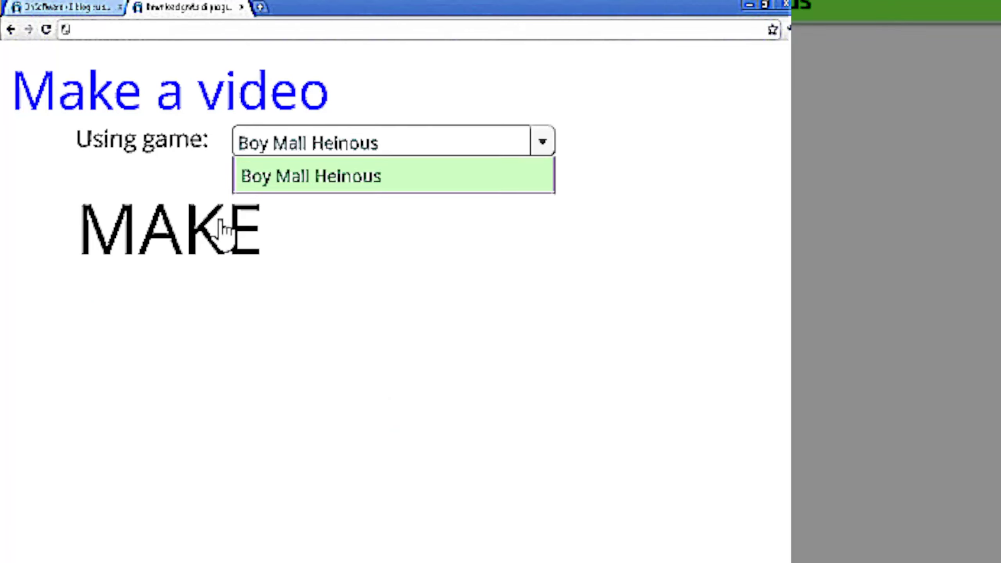
click(186, 229)
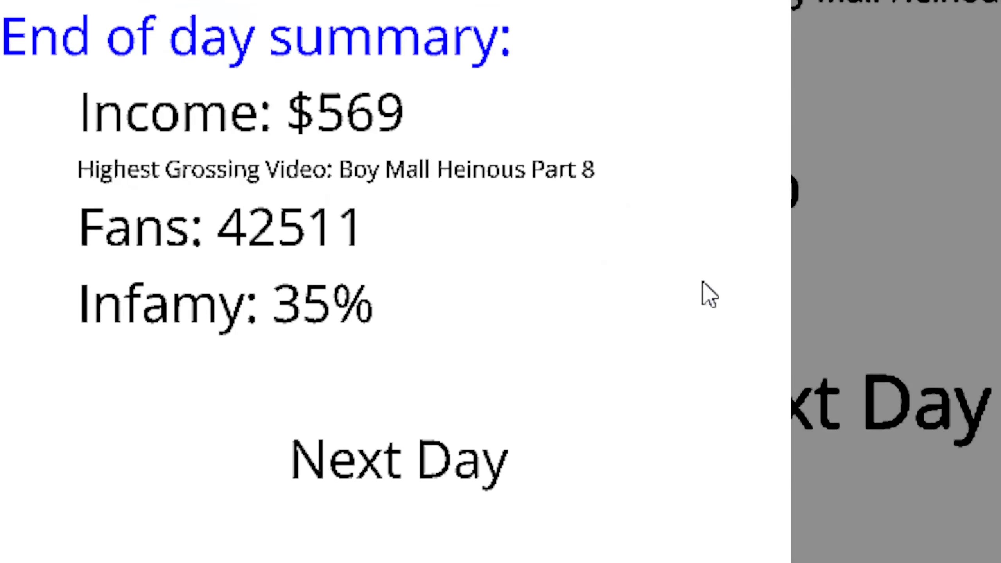
click(385, 443)
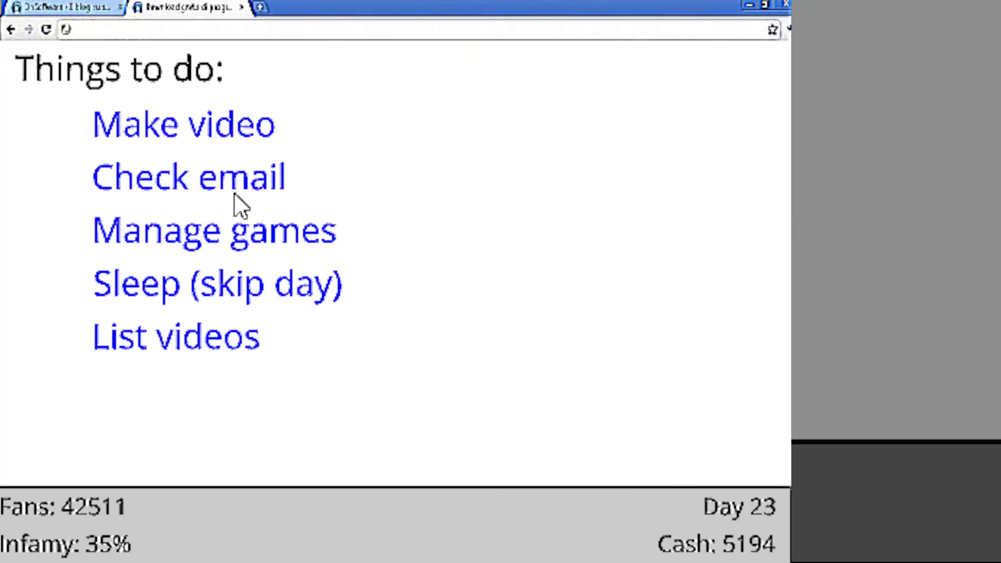
Record and publish Boy Mall Heinous Part 8.
click(226, 127)
click(301, 145)
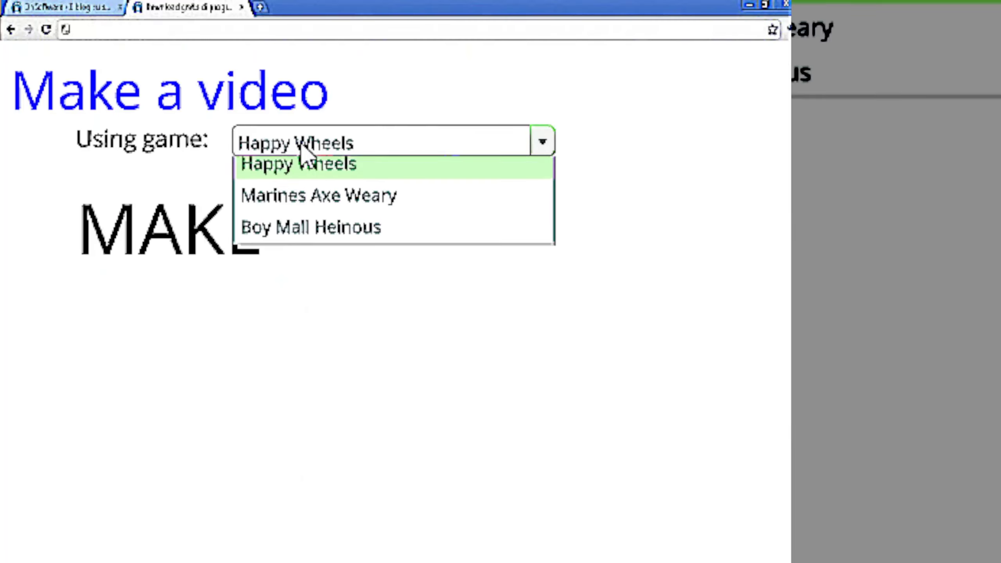
click(312, 228)
click(262, 232)
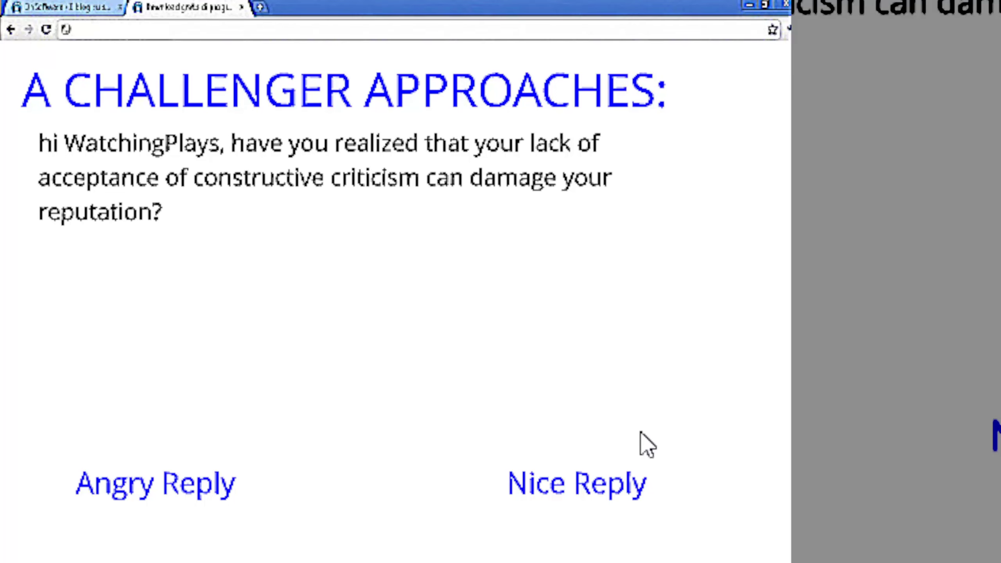
Reply nicely to the challenger, advance a day, and look over the published videos.
click(599, 489)
click(441, 464)
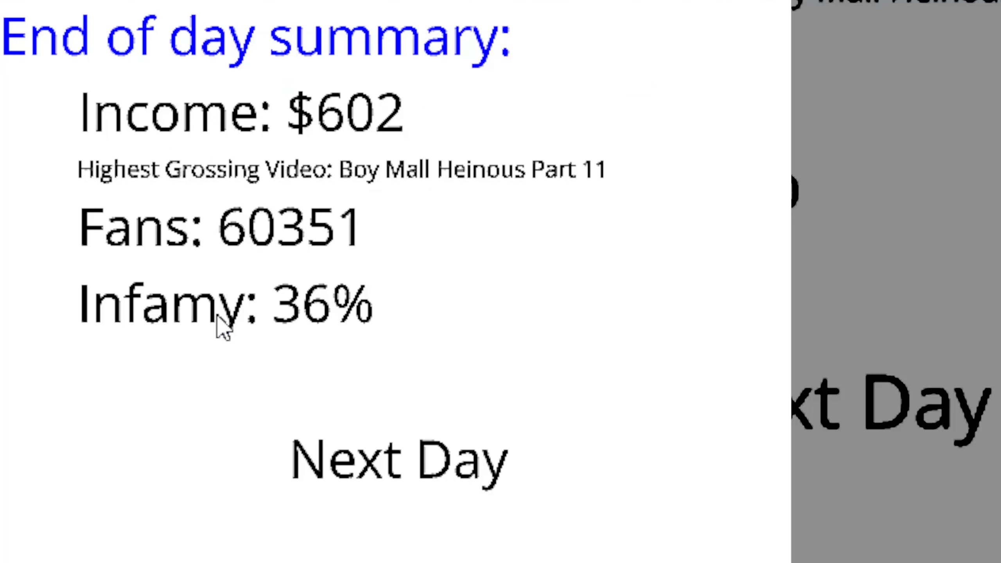
click(174, 340)
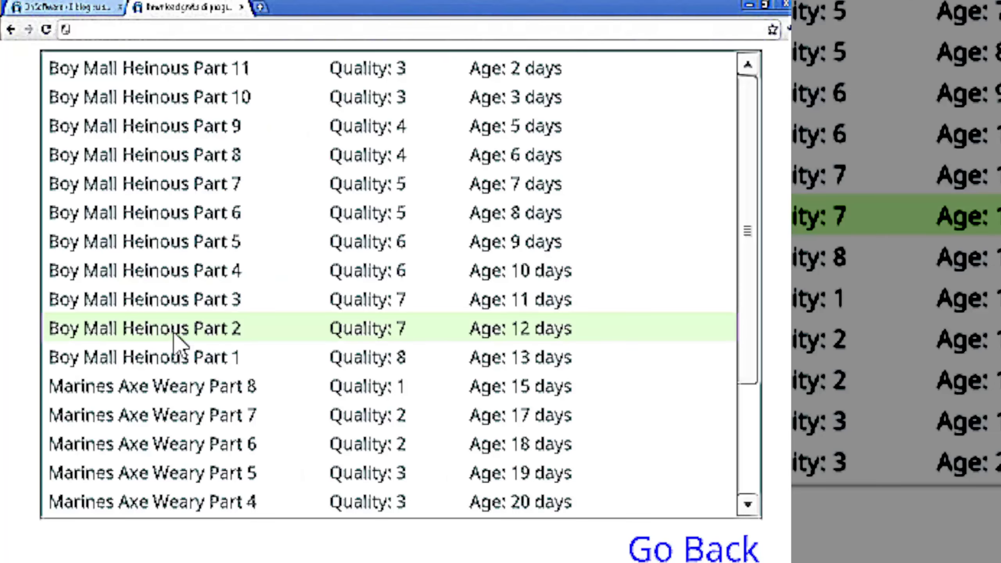
click(670, 548)
Record two Boy Mall Heinous videos, advancing a day after each.
click(191, 147)
click(328, 148)
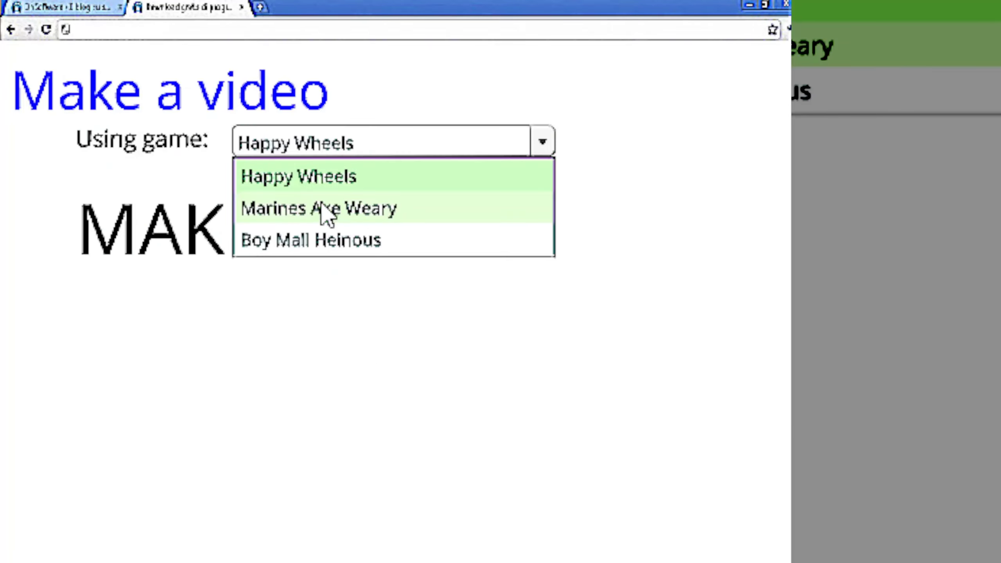
click(327, 240)
click(213, 235)
click(397, 468)
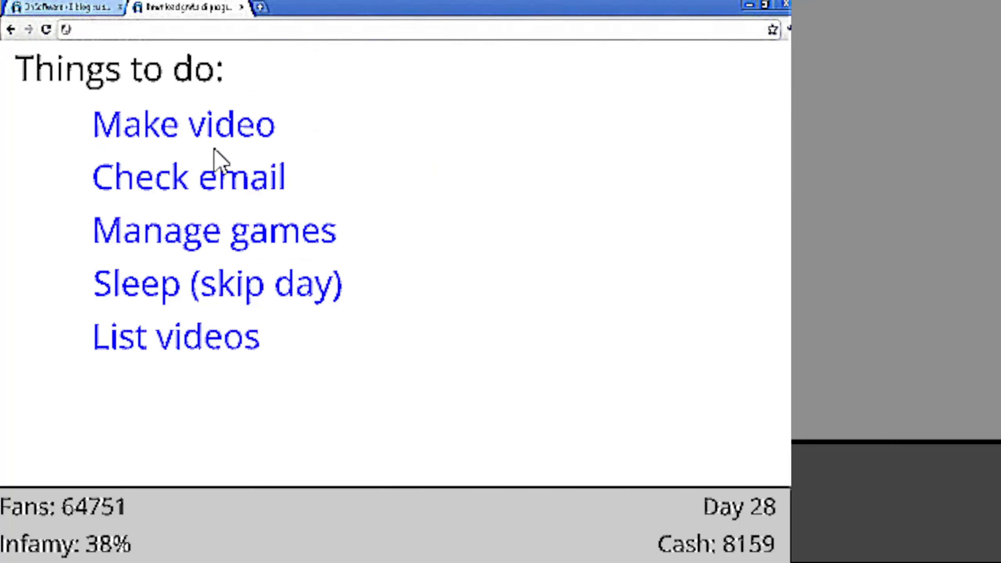
click(219, 130)
click(268, 154)
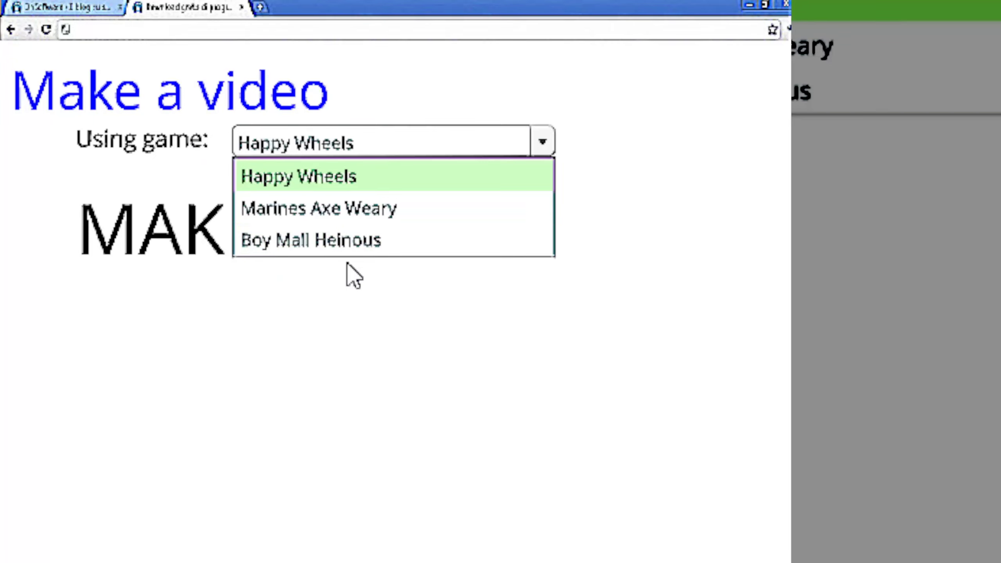
click(314, 240)
click(258, 230)
click(398, 462)
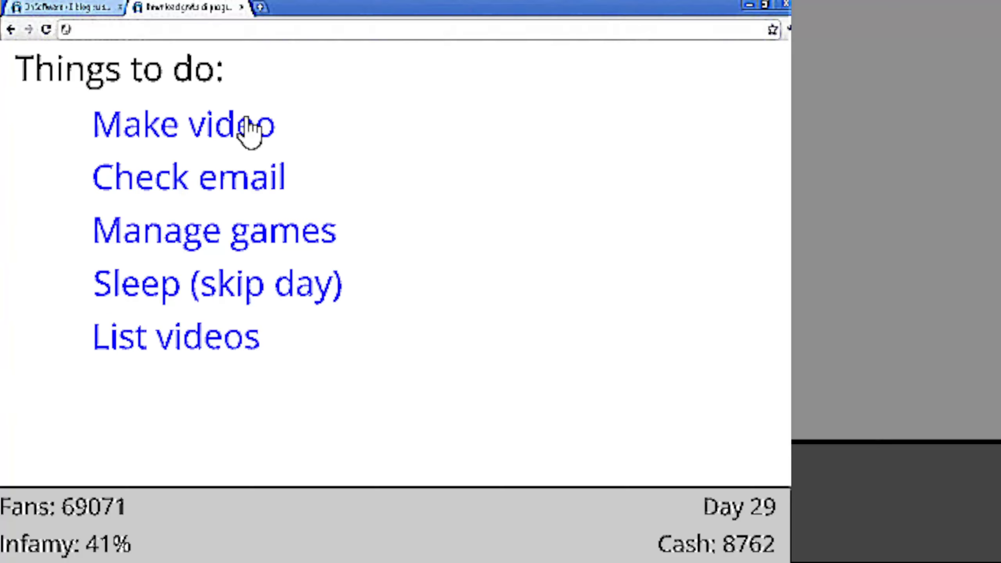
Publish Boy Mall Heinous Part 14 and advance, reaching 73201 fans.
click(235, 133)
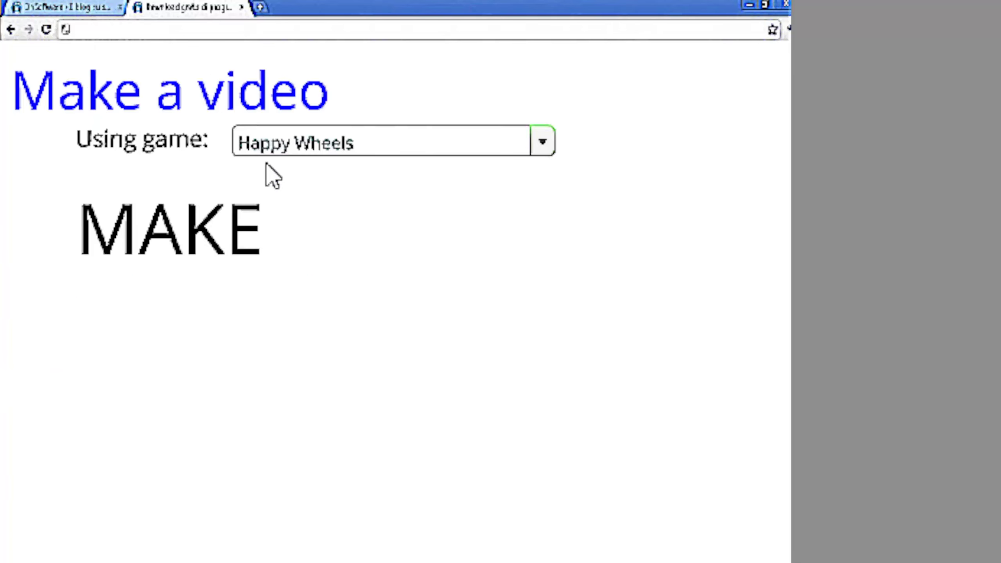
click(320, 146)
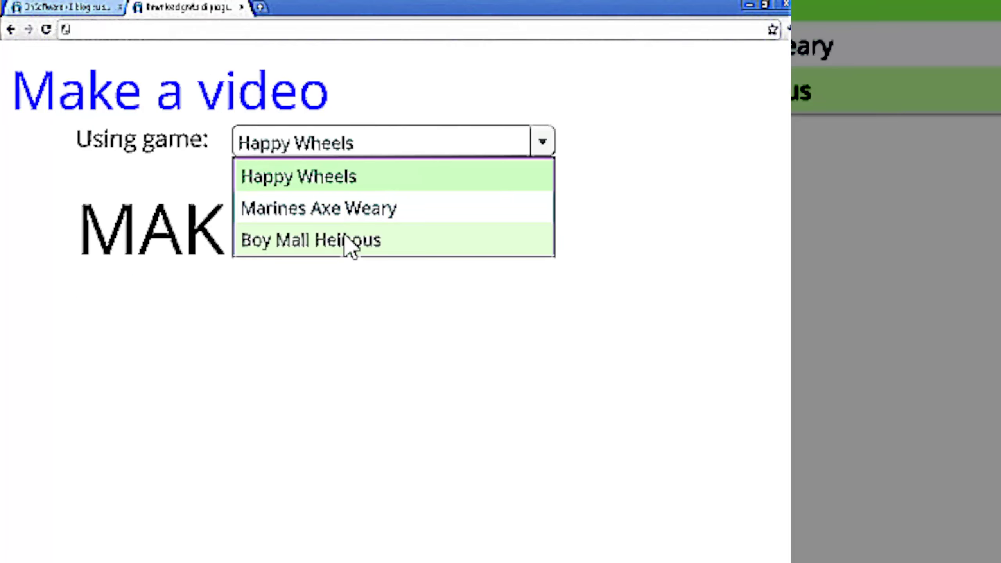
click(344, 234)
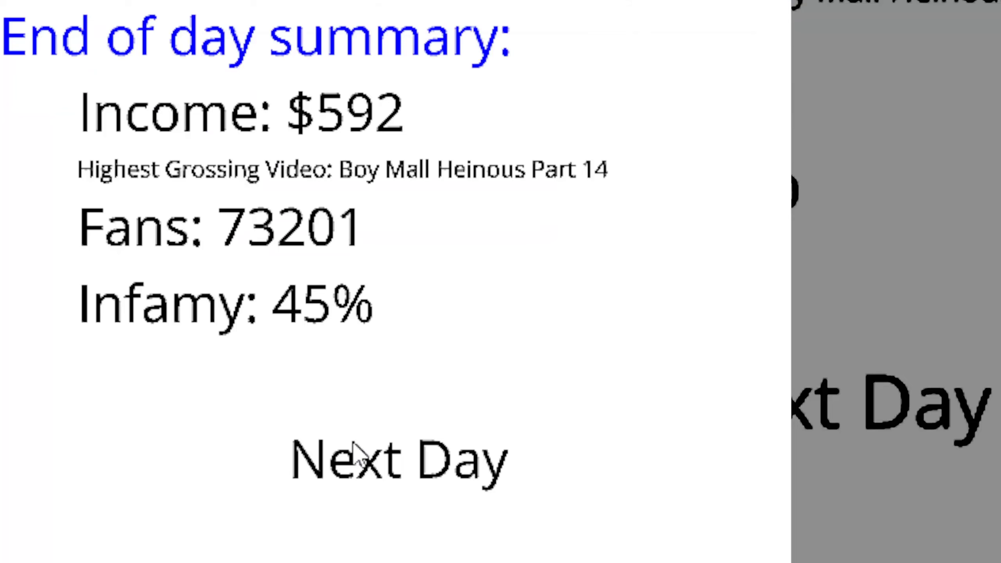
click(354, 452)
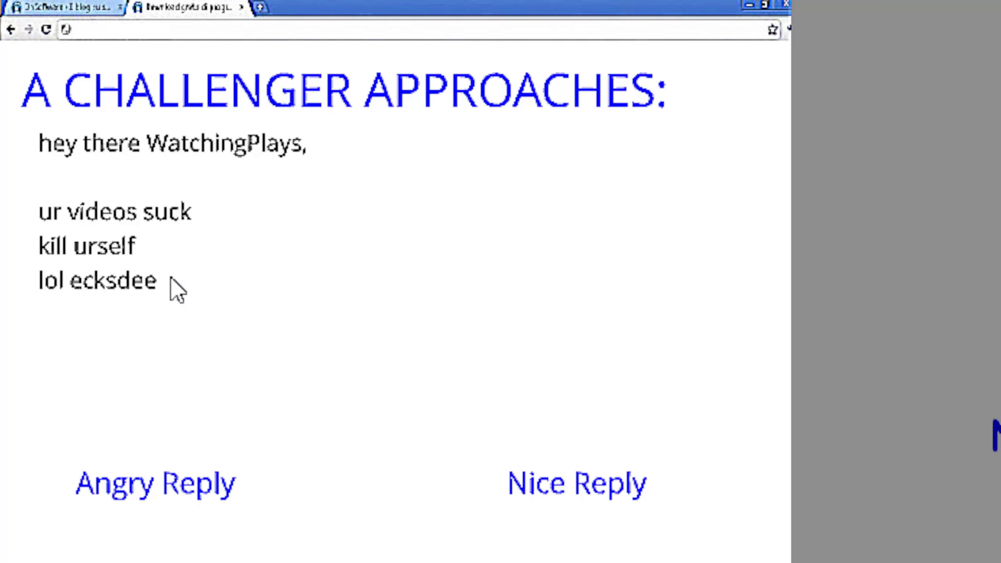
Reply to the challenger, then skip two days by sleeping.
click(228, 283)
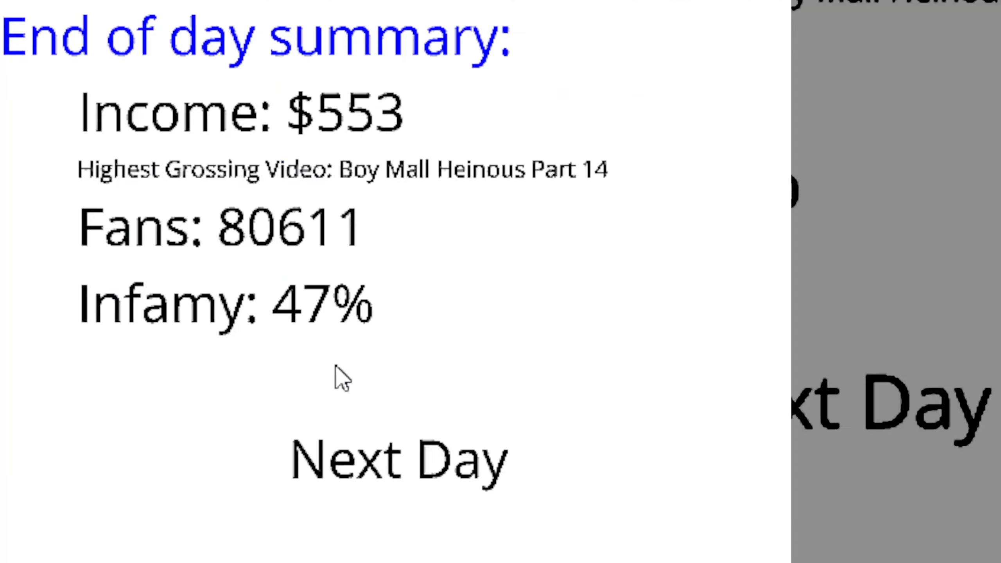
click(392, 462)
click(168, 306)
click(474, 469)
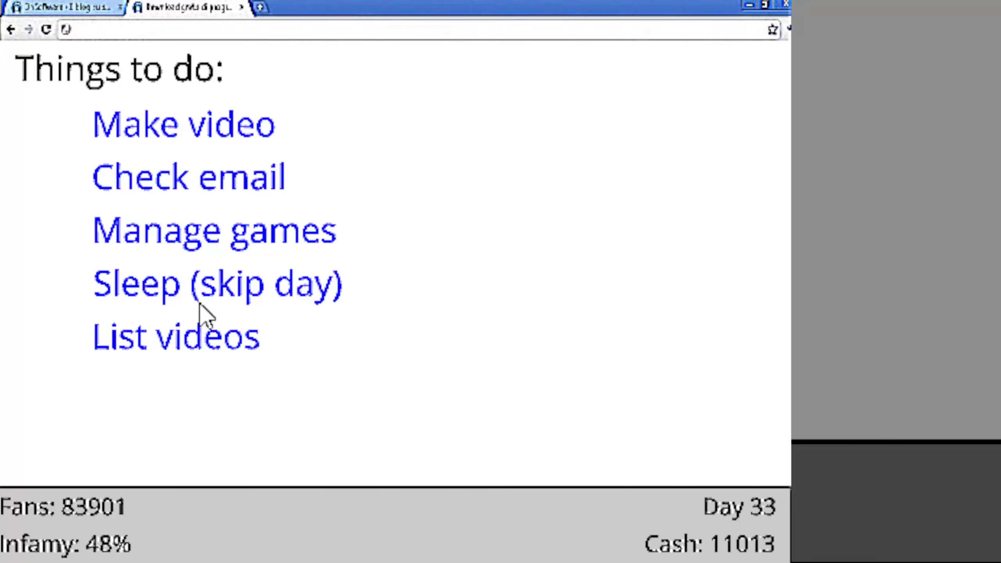
click(201, 301)
click(353, 468)
Sleep through two more days, answer the next challenger, and reach Day 38.
click(168, 298)
click(391, 462)
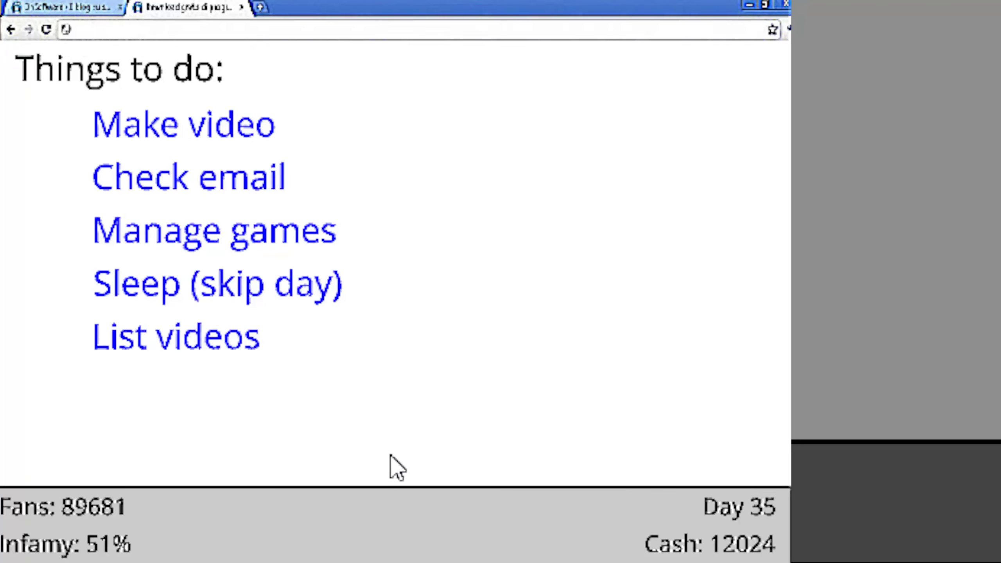
click(283, 305)
click(375, 465)
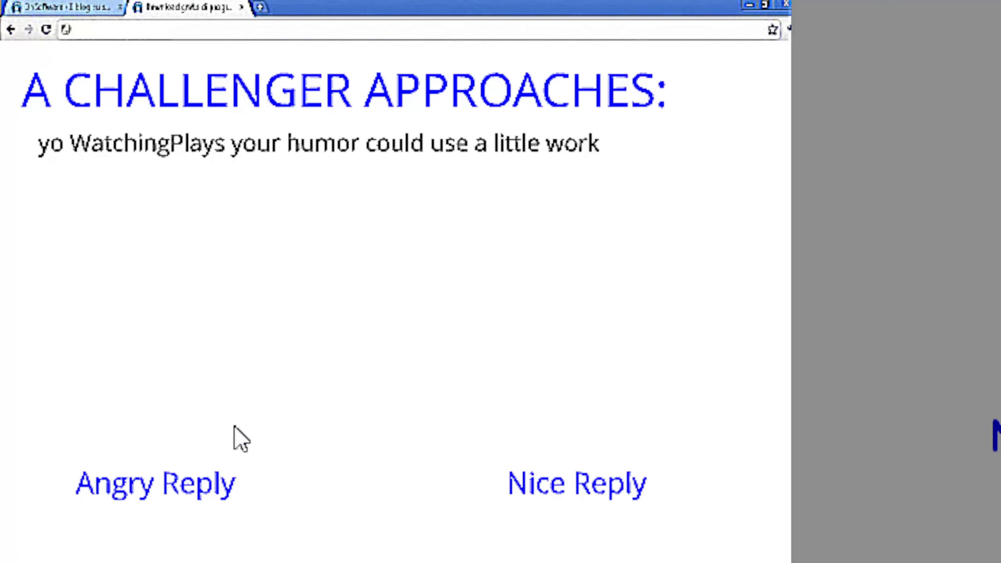
click(551, 489)
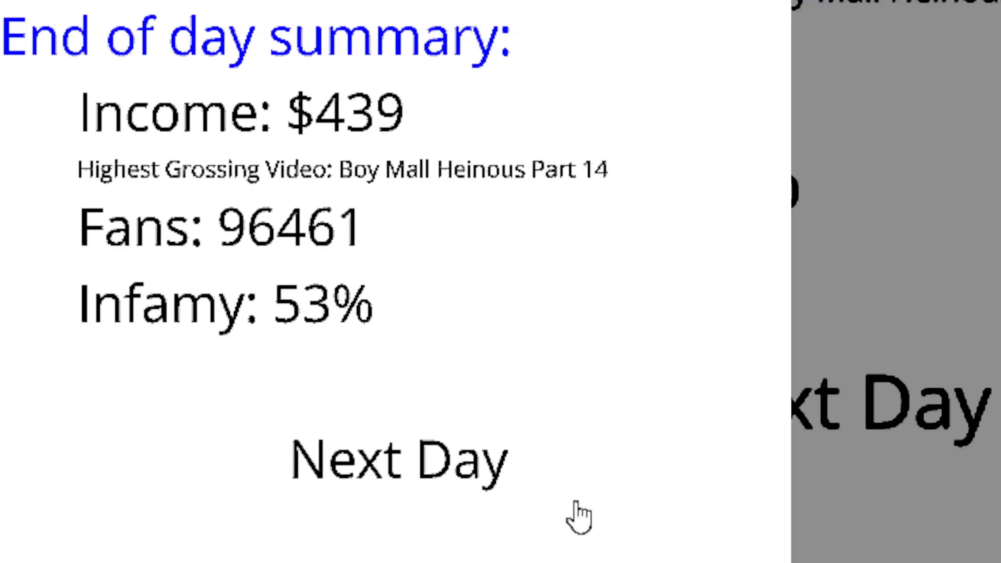
click(422, 464)
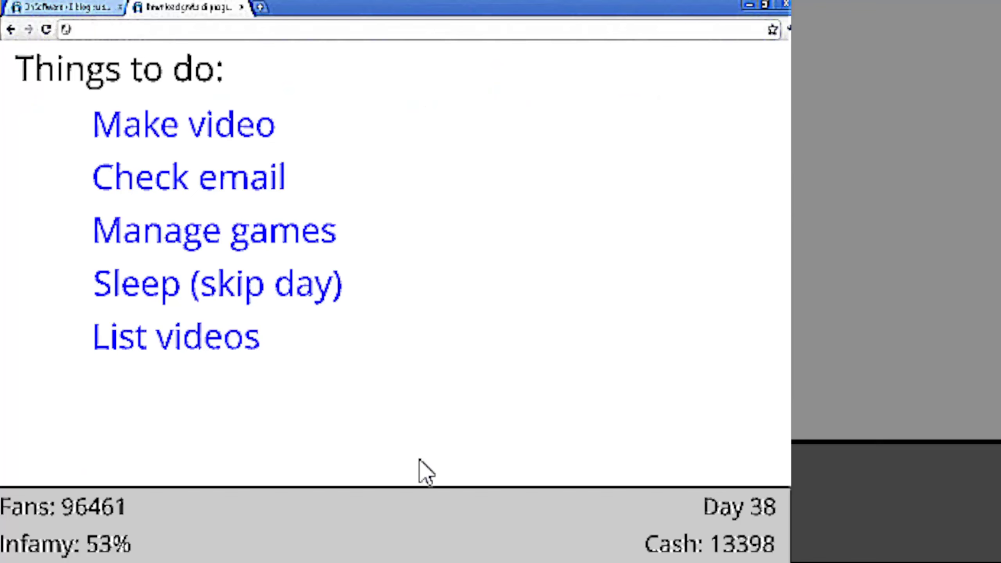
Take the three daily game offers and advance each day, reaching Day 41 with 101,251 fans and $14,410.
click(220, 235)
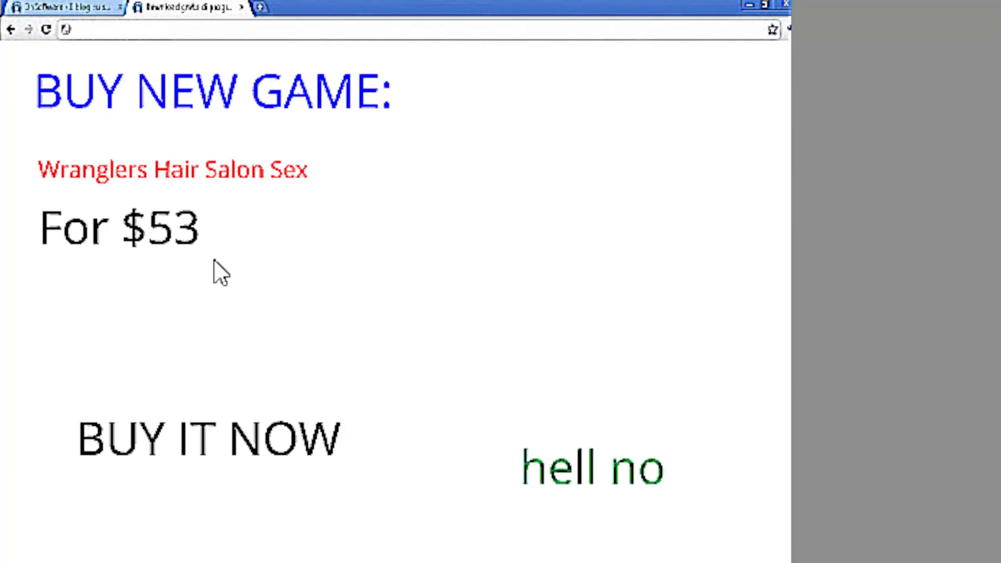
click(225, 452)
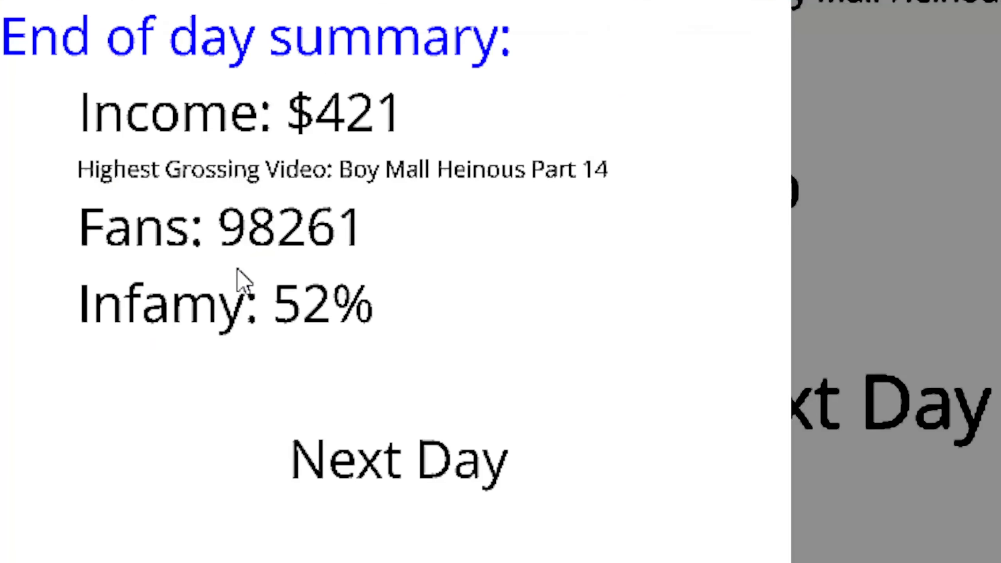
click(396, 482)
click(219, 235)
click(247, 426)
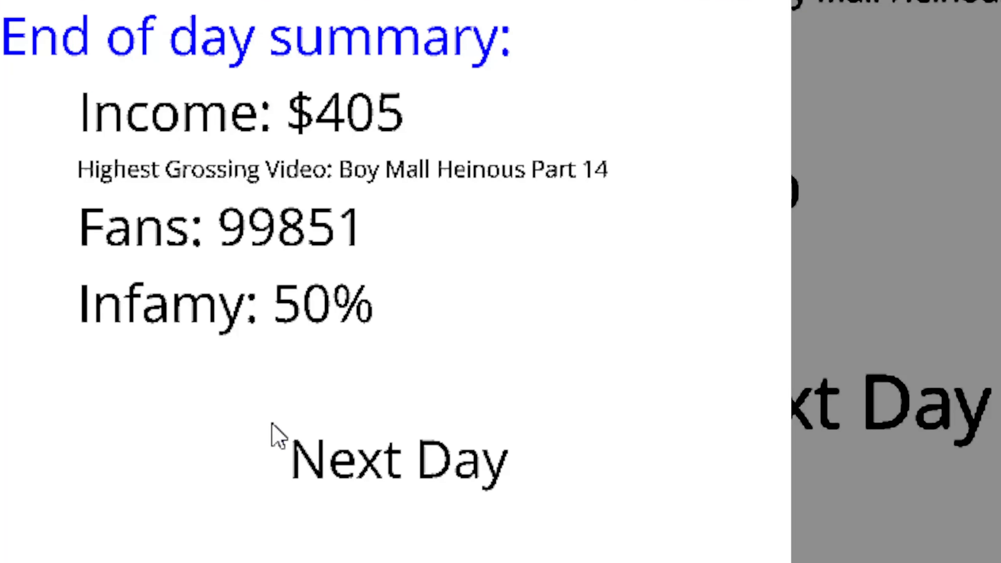
click(342, 465)
click(226, 235)
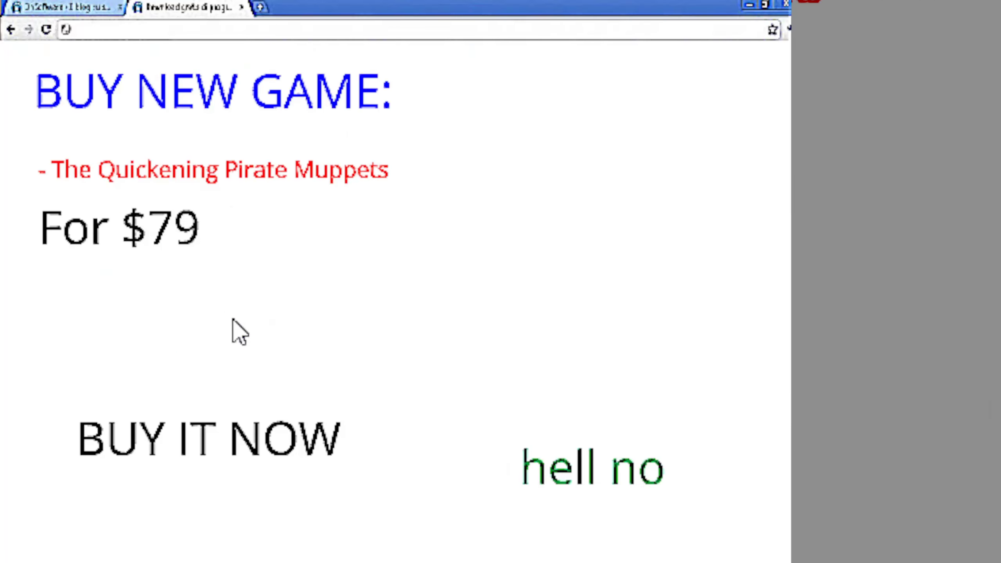
click(247, 430)
click(360, 481)
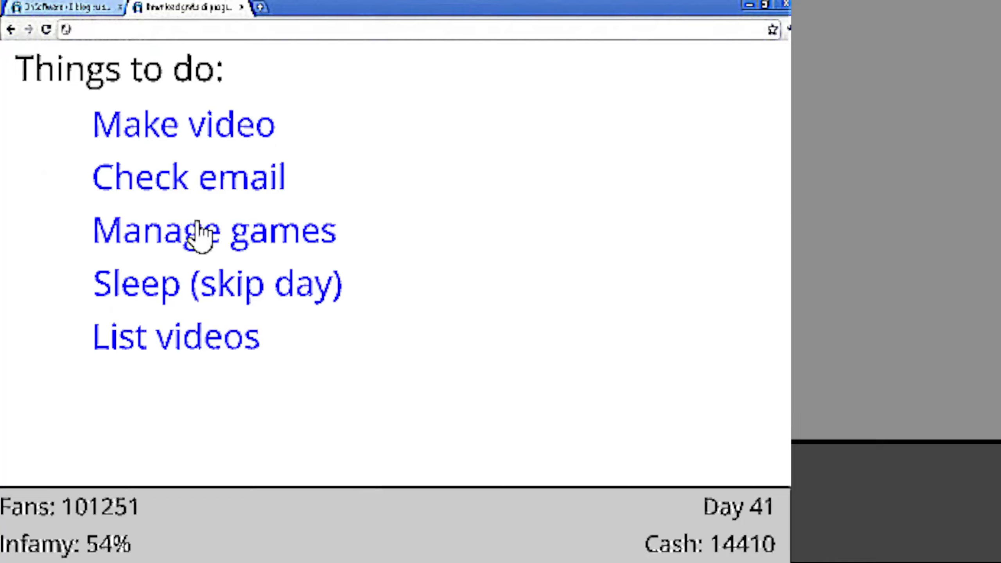